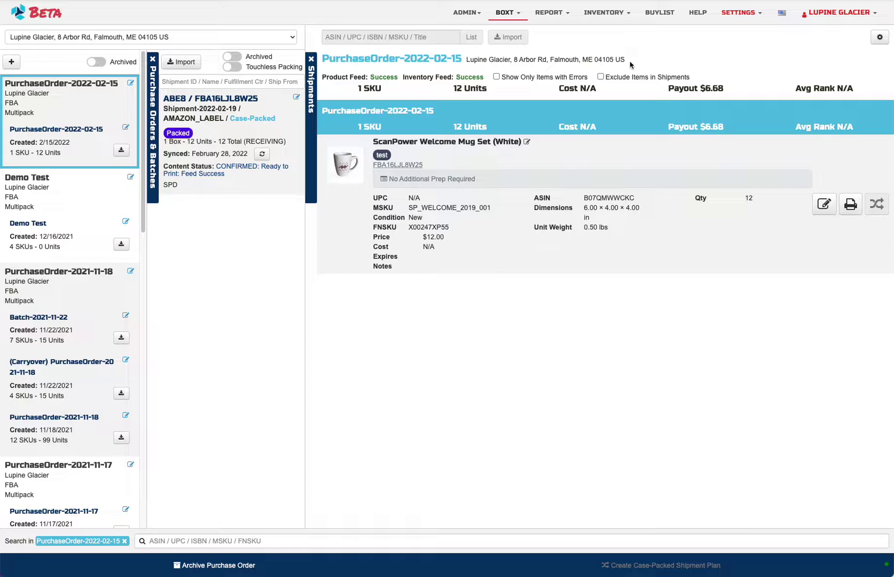
Step: Enable the warehouse user interface in the BoxT display options and check the item's ordered, received and shipment quantities
{"action": "left_click", "coordinate": [505, 14]}
{"action": "left_click", "coordinate": [502, 16]}
{"action": "left_click", "coordinate": [880, 42]}
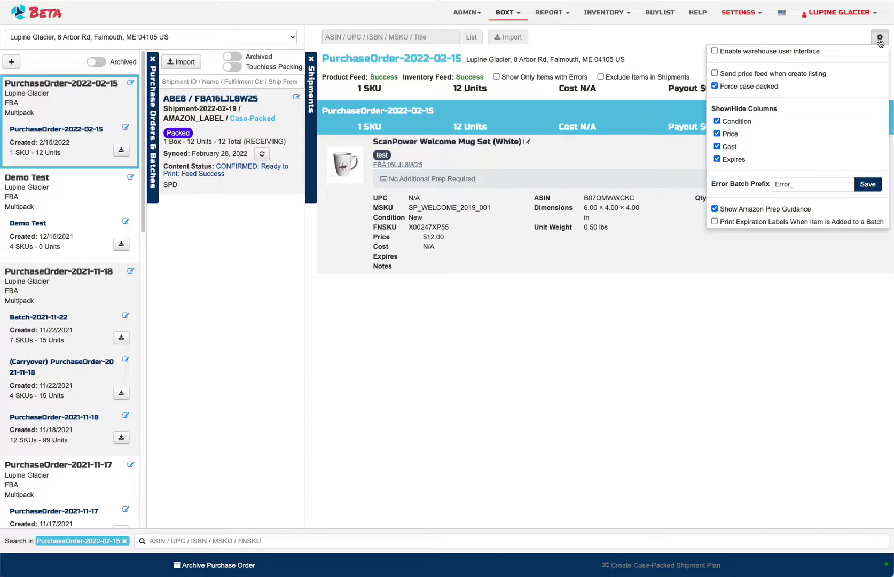
{"action": "left_click", "coordinate": [715, 52]}
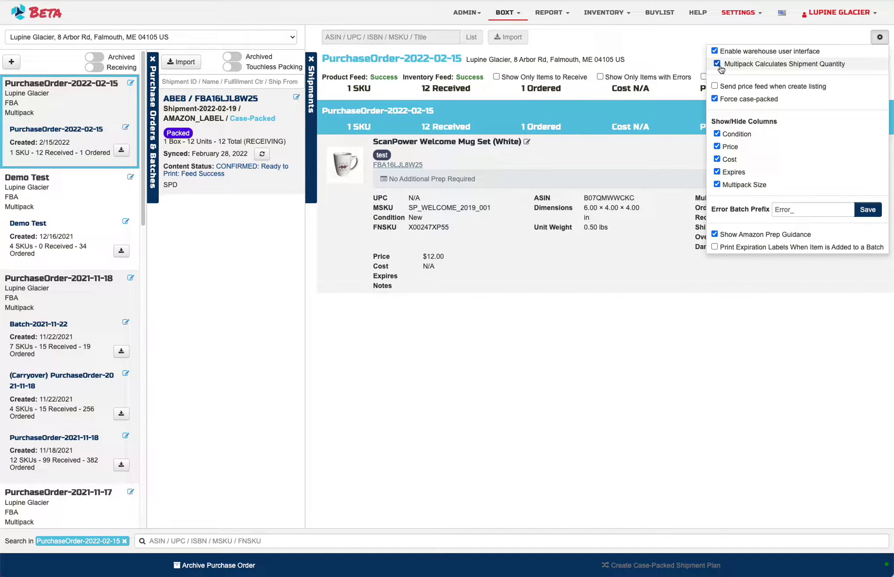
{"action": "left_click", "coordinate": [879, 37]}
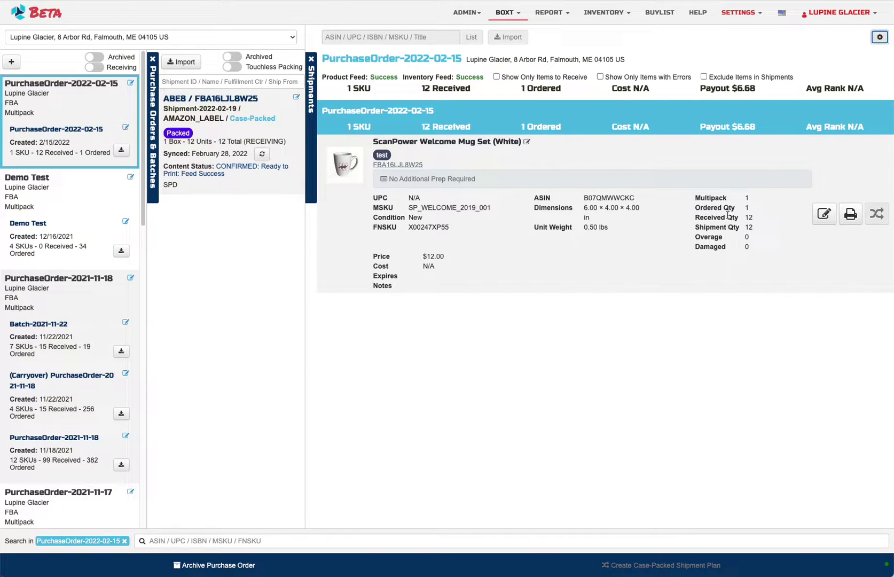
{"action": "left_click_drag", "start_coordinate": [756, 213], "coordinate": [741, 209]}
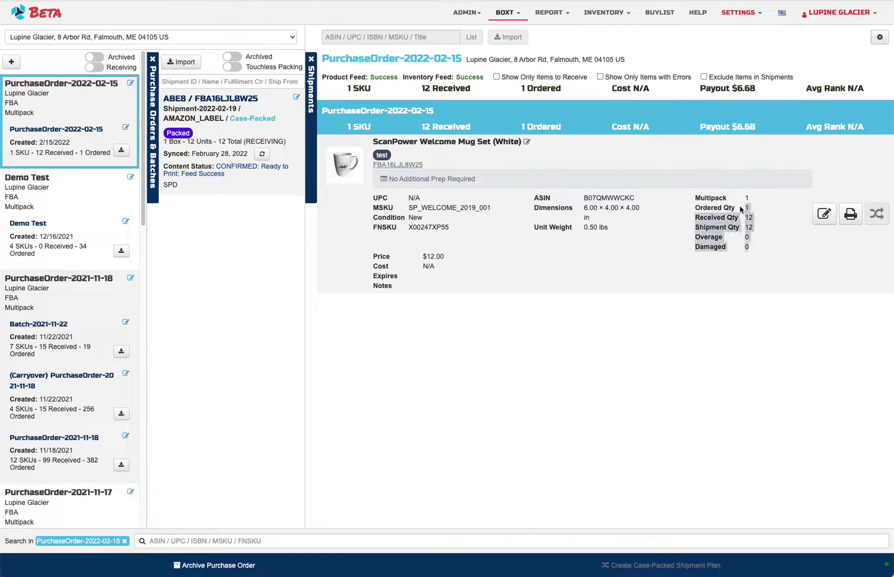
{"action": "left_click", "coordinate": [722, 206]}
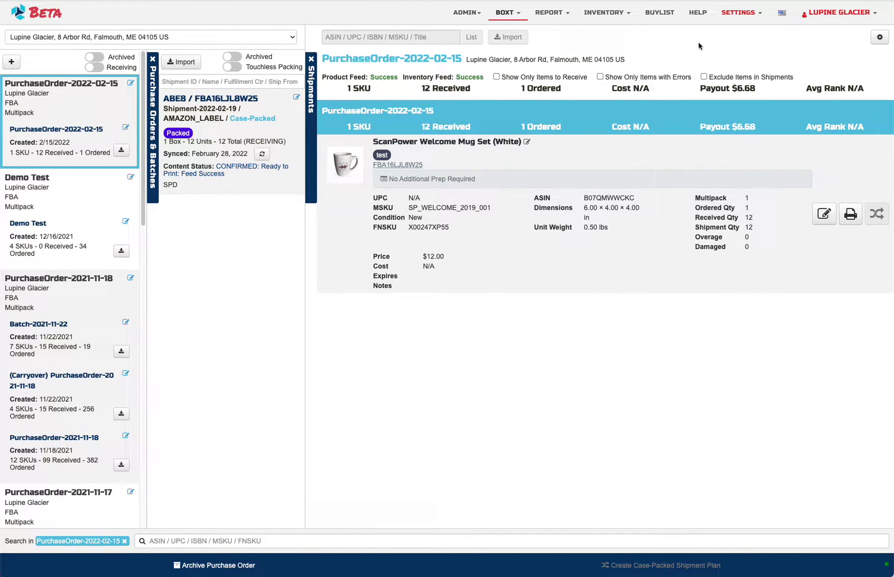
Step: Examine the printing and label options in the BoxT settings and return to the BoxT workspace
{"action": "left_click", "coordinate": [729, 13]}
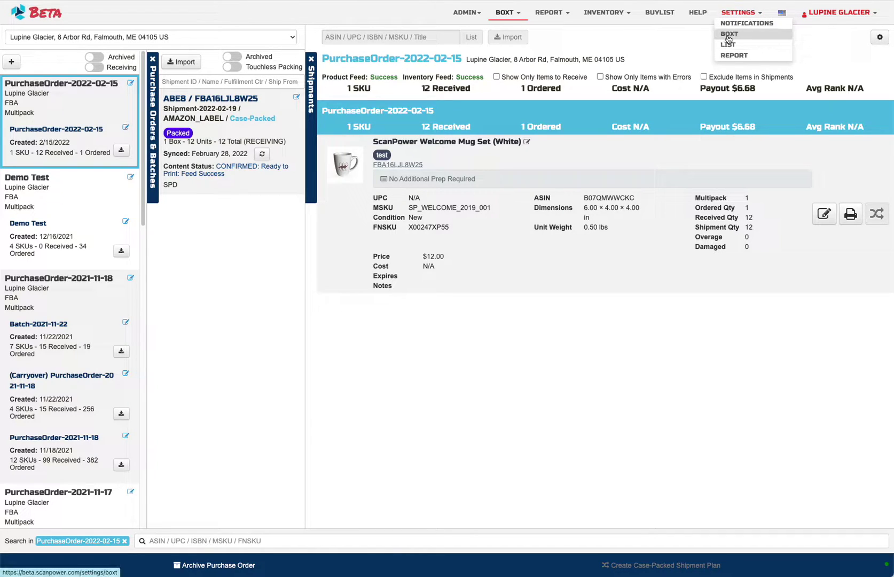
{"action": "left_click", "coordinate": [729, 35]}
{"action": "scroll", "coordinate": [251, 251], "scroll_direction": "down", "scroll_amount": 2}
{"action": "scroll", "coordinate": [243, 261], "scroll_direction": "down", "scroll_amount": 10}
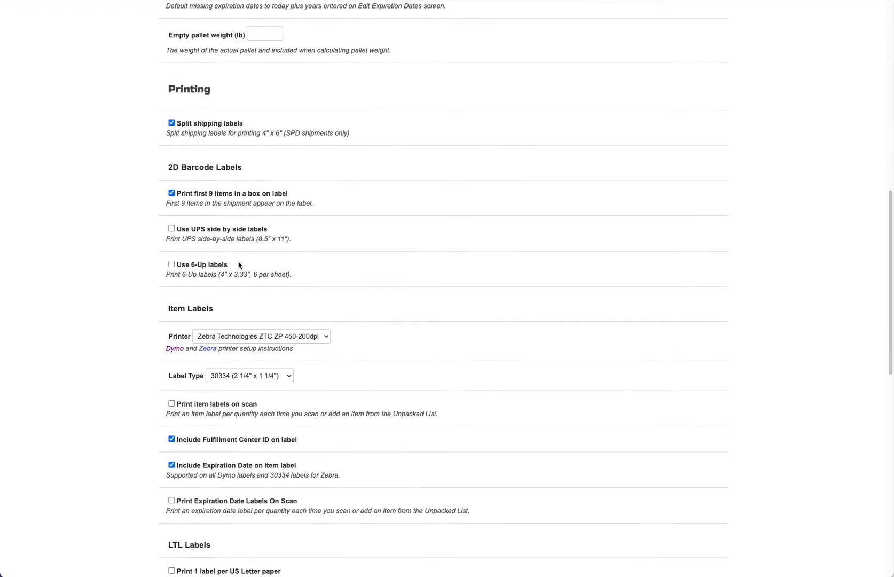
{"action": "scroll", "coordinate": [241, 267], "scroll_direction": "down", "scroll_amount": 2}
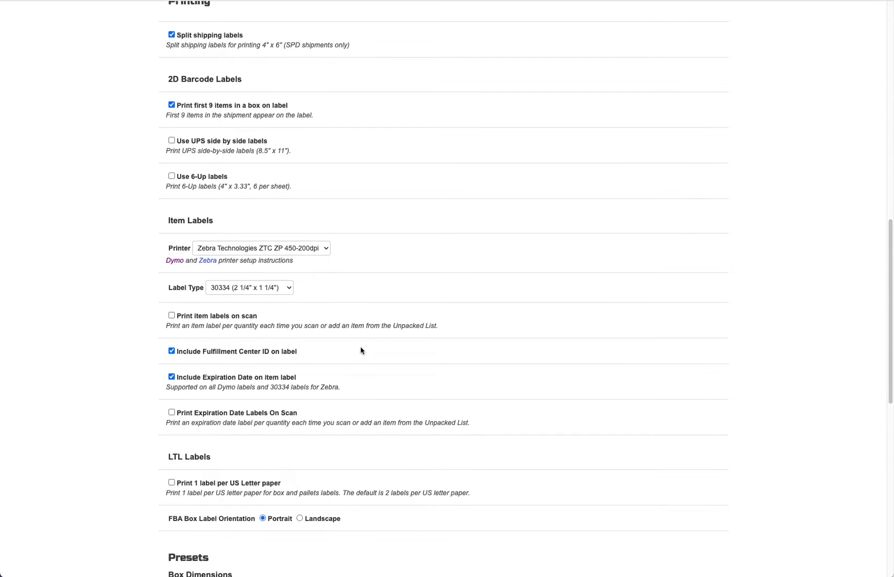
{"action": "scroll", "coordinate": [361, 350], "scroll_direction": "up", "scroll_amount": 10}
{"action": "left_click", "coordinate": [502, 24]}
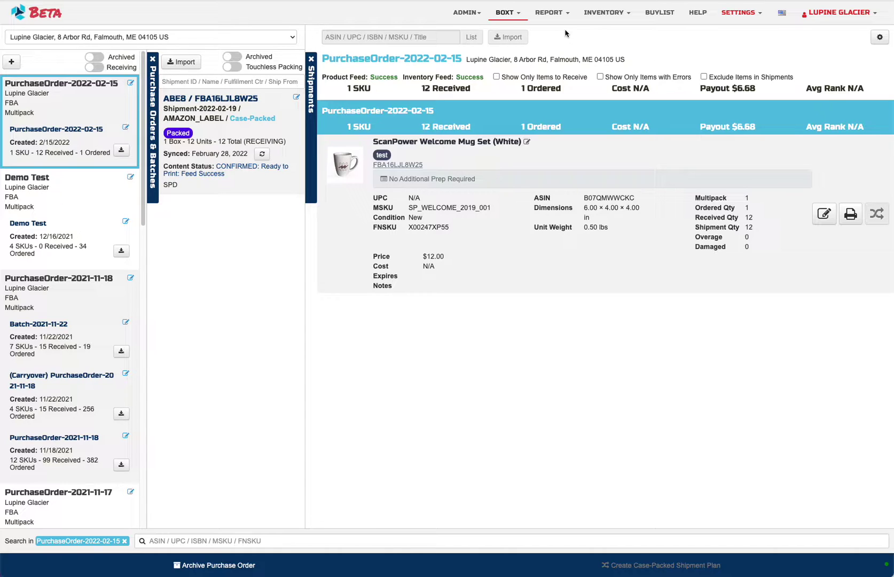
Step: View the ship-from location choices and browse PurchaseOrder-2022-02-15 at order, batch and shipment level
{"action": "left_click", "coordinate": [30, 42]}
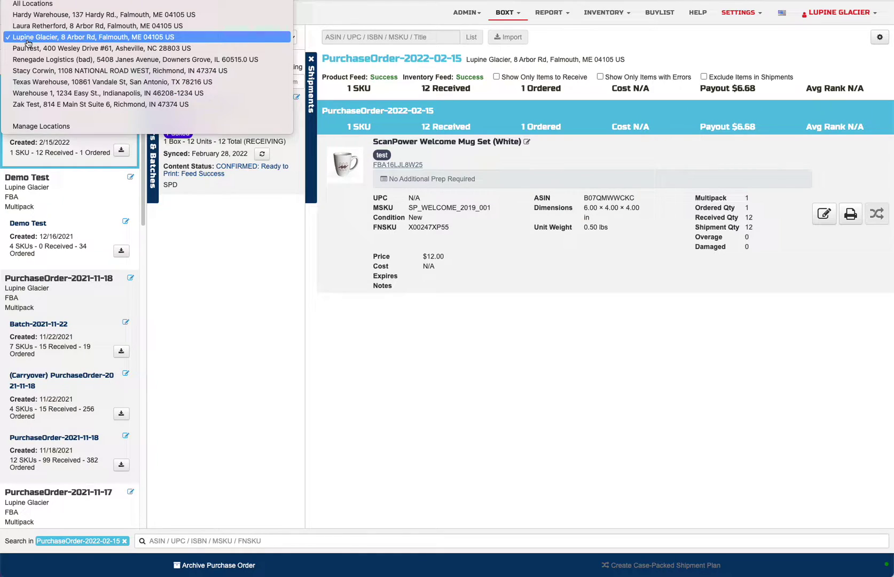
{"action": "left_click", "coordinate": [29, 43]}
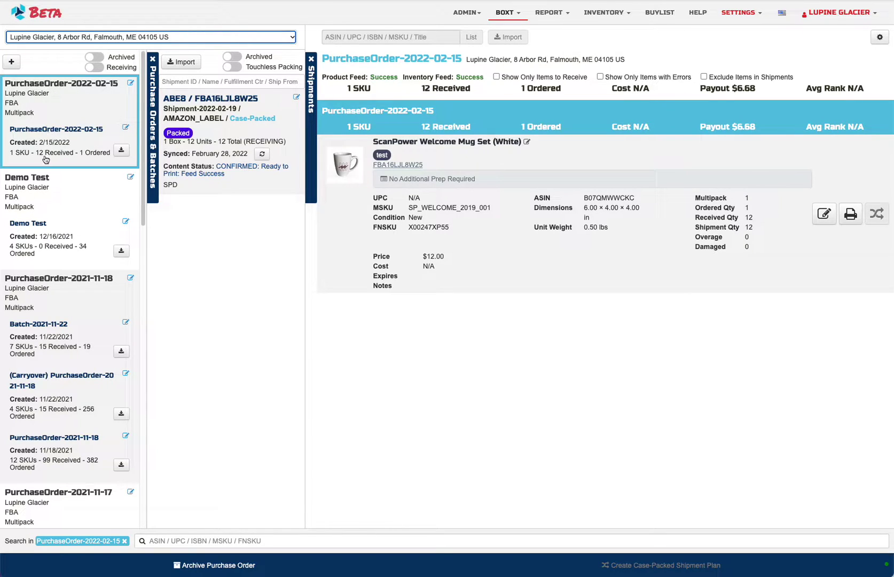
{"action": "left_click", "coordinate": [45, 153]}
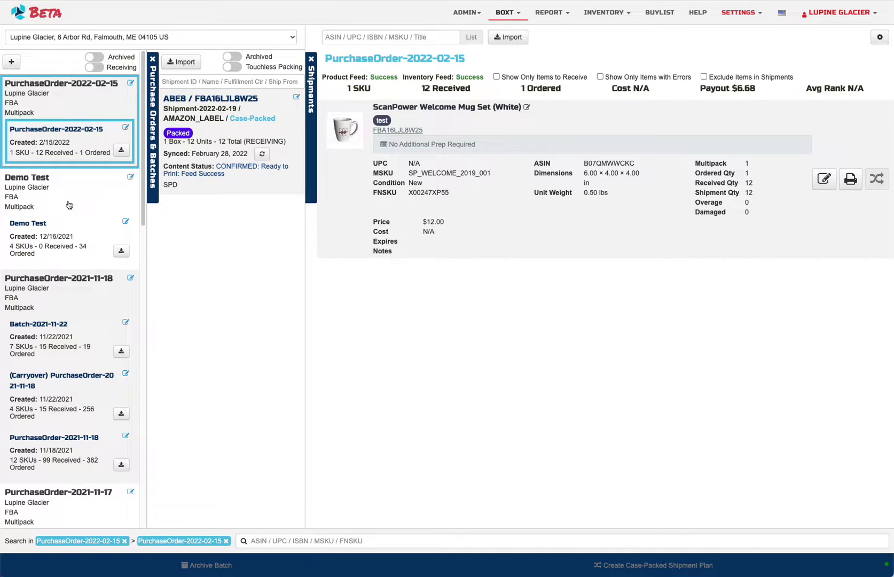
{"action": "left_click", "coordinate": [237, 126]}
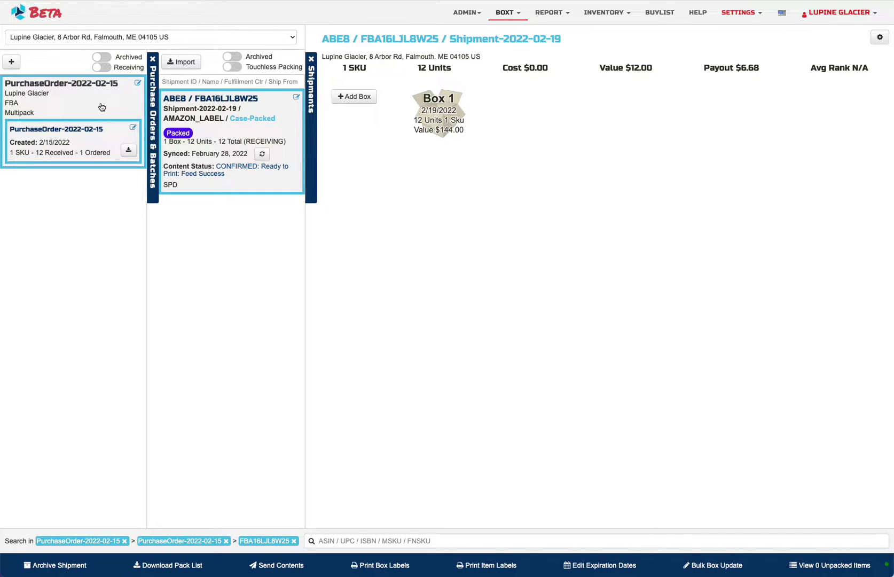
{"action": "left_click", "coordinate": [295, 109]}
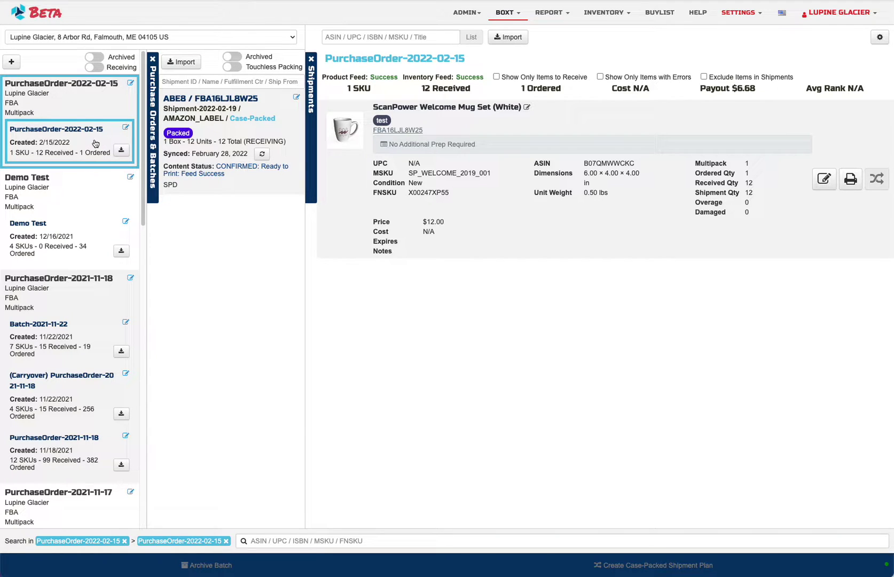
{"action": "left_click", "coordinate": [67, 138]}
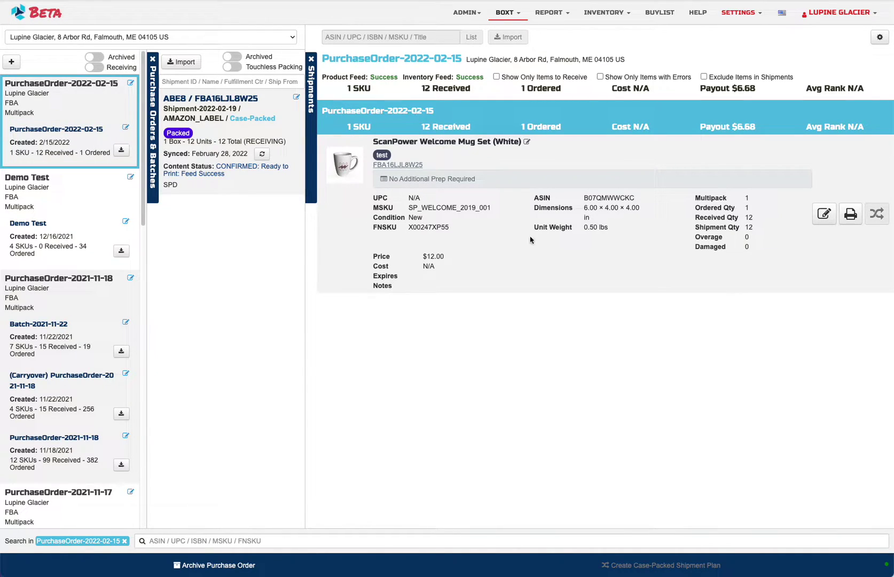
{"action": "left_click", "coordinate": [81, 141]}
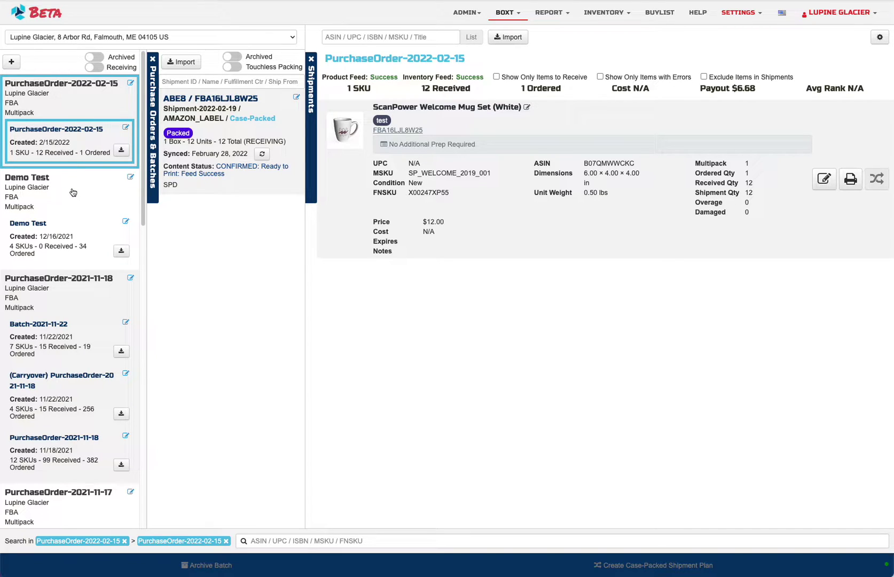
Step: Inspect the edit options of purchase order PurchaseOrder-2022-02-15 and its batch, and close them without changing anything
{"action": "left_click", "coordinate": [131, 85]}
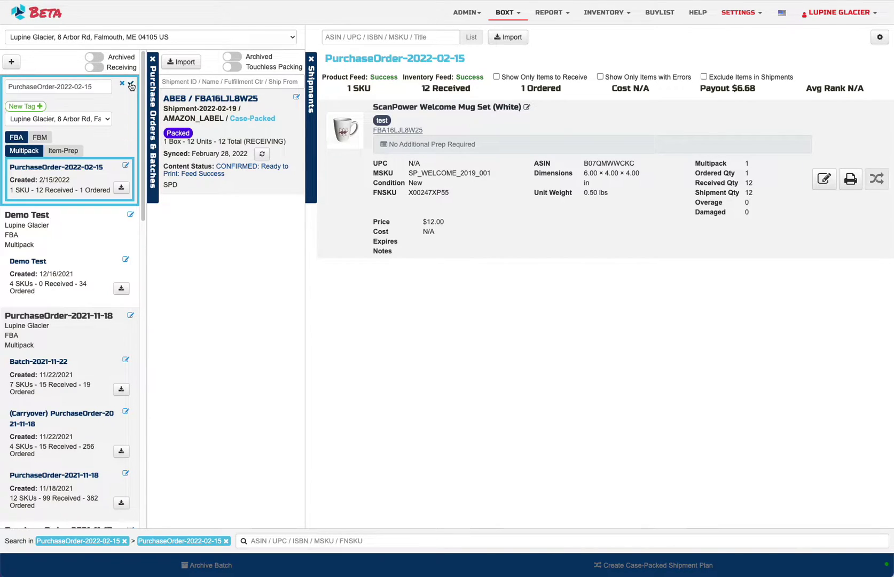
{"action": "left_click", "coordinate": [12, 138]}
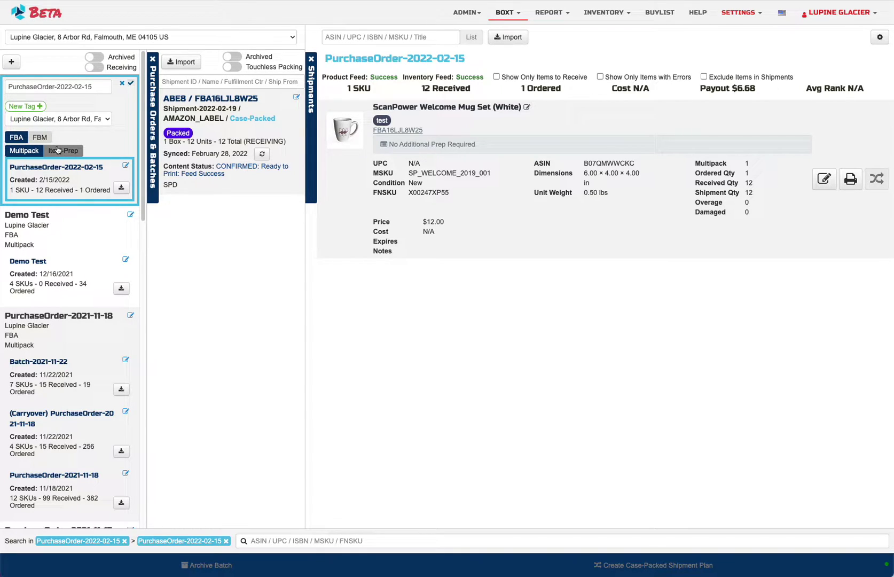
{"action": "left_click", "coordinate": [126, 168]}
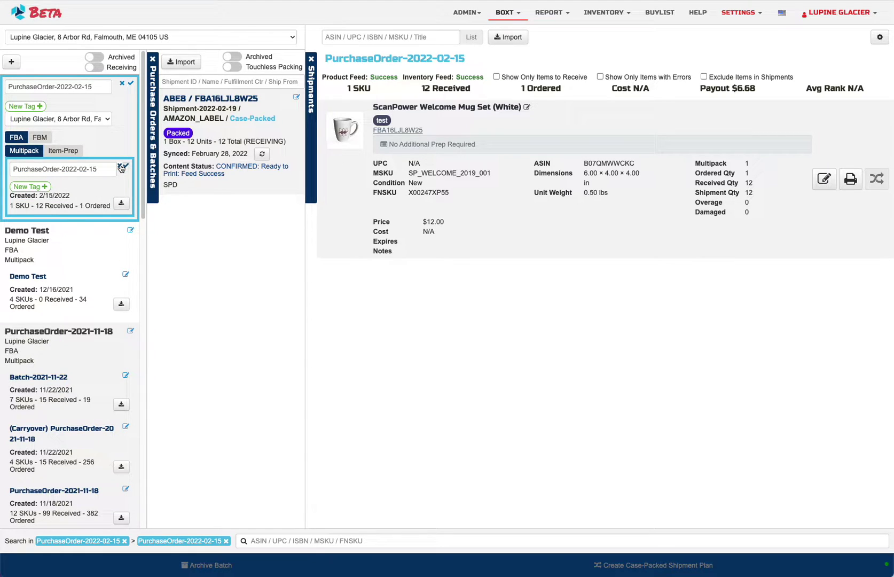
{"action": "left_click", "coordinate": [120, 167]}
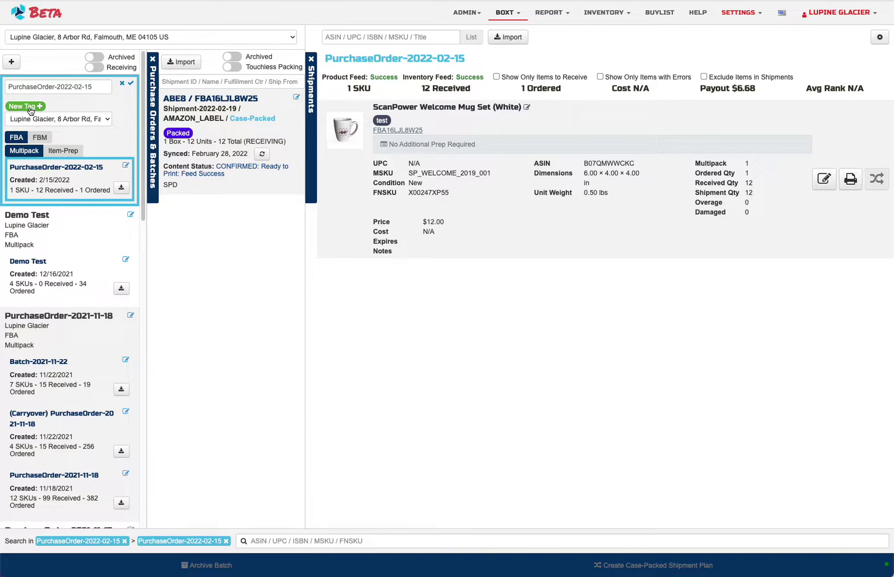
{"action": "left_click", "coordinate": [123, 85]}
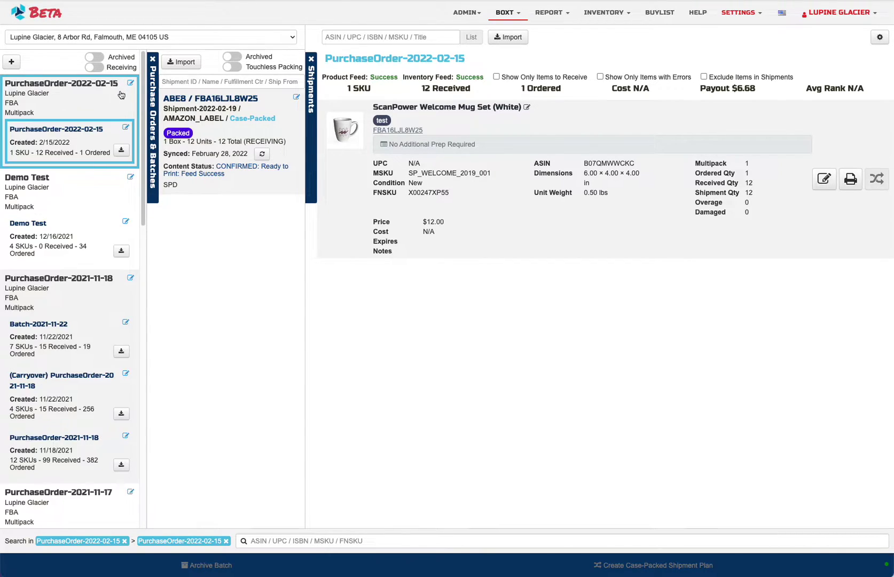
{"action": "left_click", "coordinate": [125, 128]}
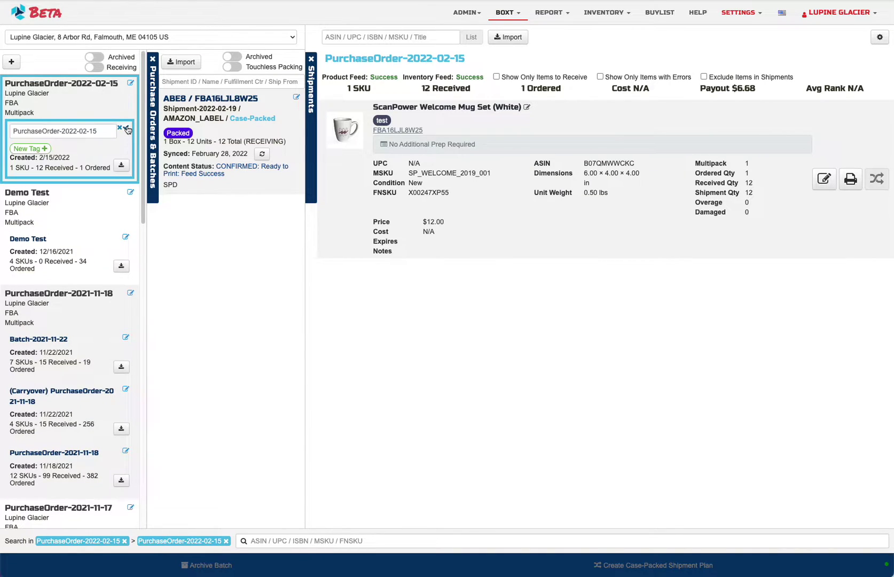
{"action": "left_click", "coordinate": [127, 130]}
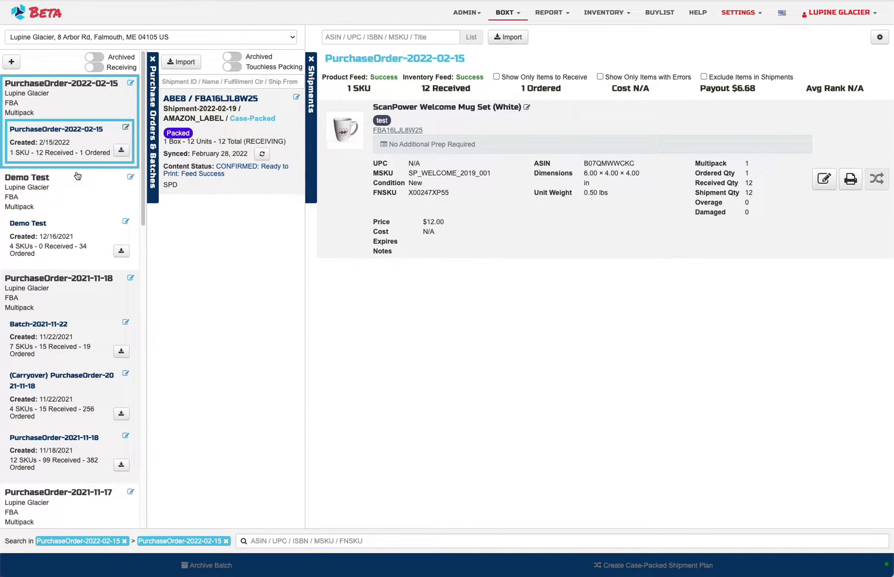
Step: Examine how the search scope follows the selection across the Demo Test order and batch and the PurchaseOrder-2022-02-15 batch and shipment
{"action": "left_click", "coordinate": [54, 251]}
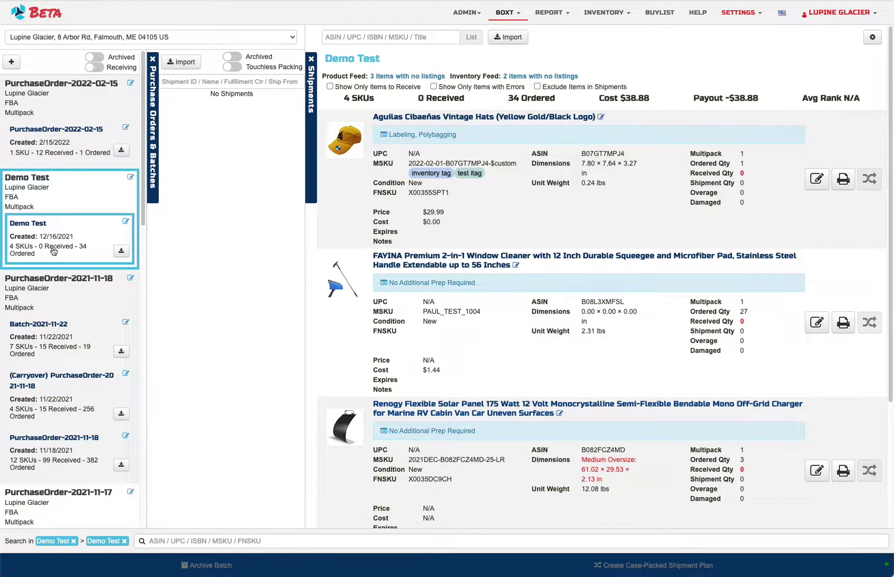
{"action": "left_click", "coordinate": [75, 208]}
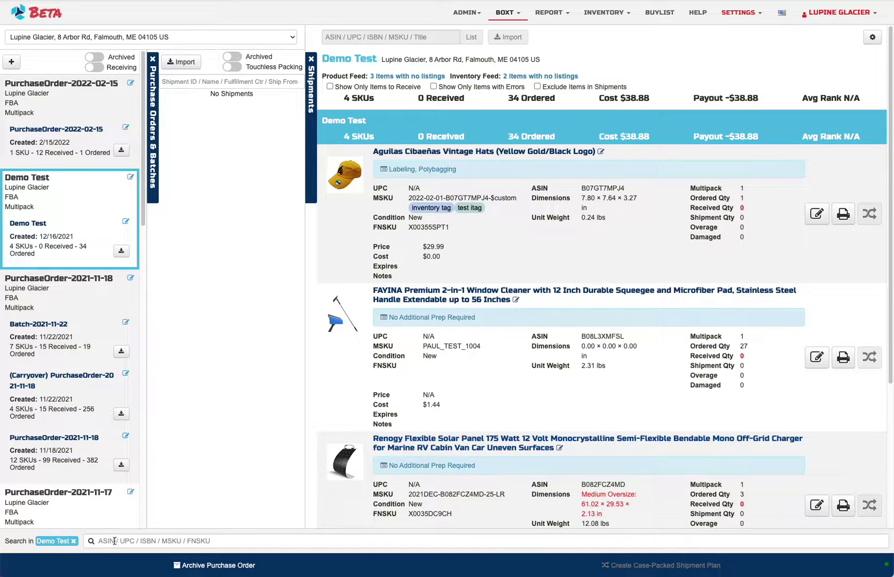
{"action": "left_click", "coordinate": [40, 240]}
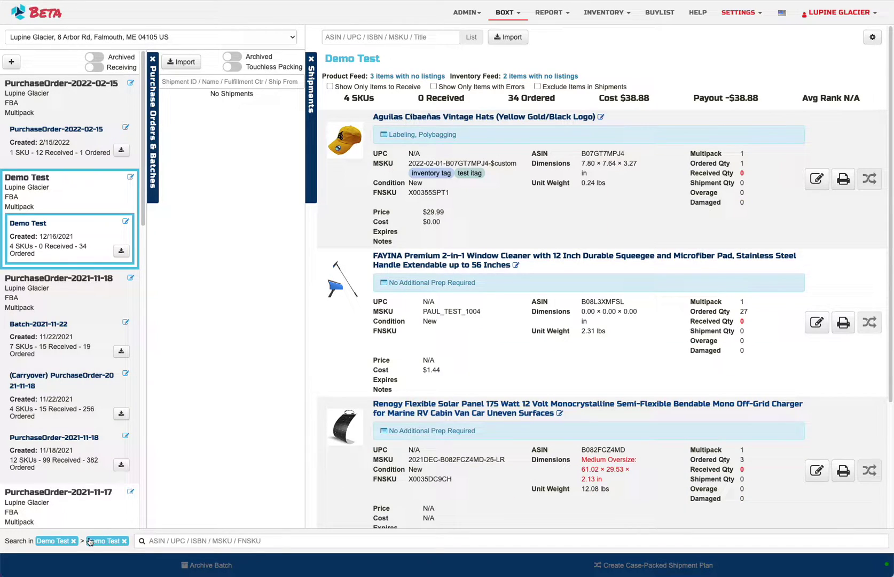
{"action": "left_click", "coordinate": [78, 153]}
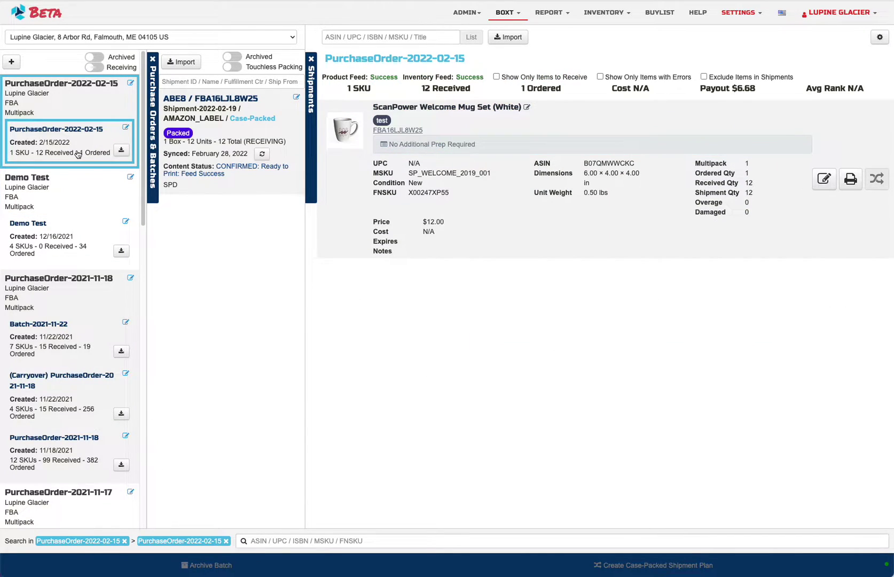
{"action": "left_click", "coordinate": [220, 147]}
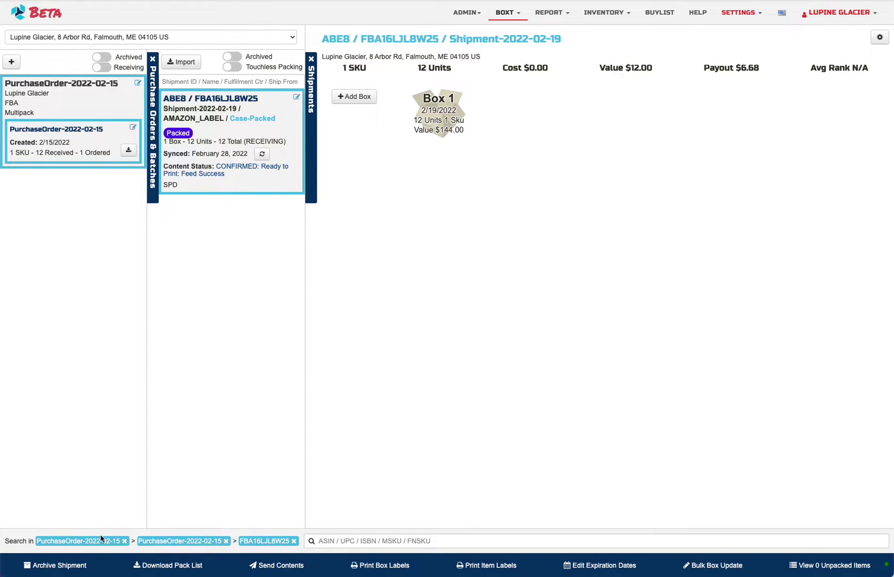
{"action": "left_click", "coordinate": [192, 131]}
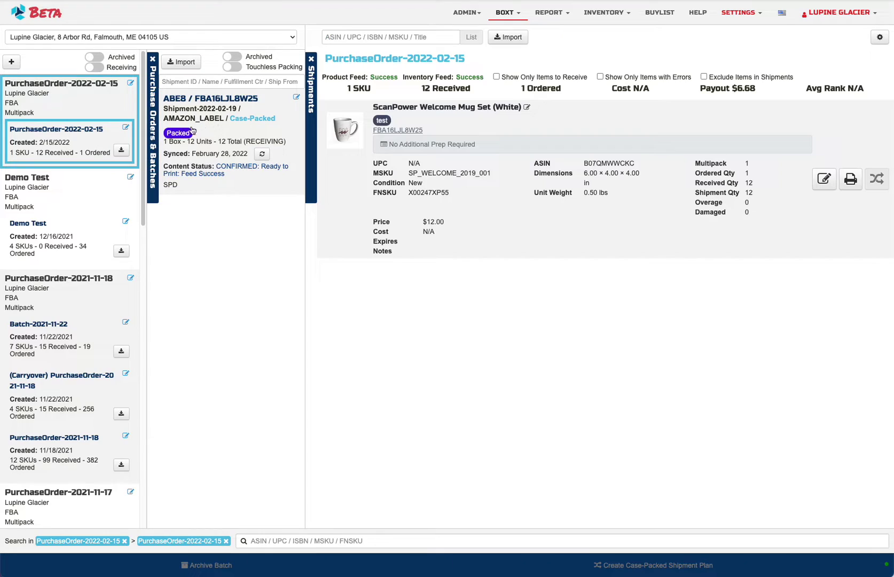
{"action": "left_click", "coordinate": [68, 242]}
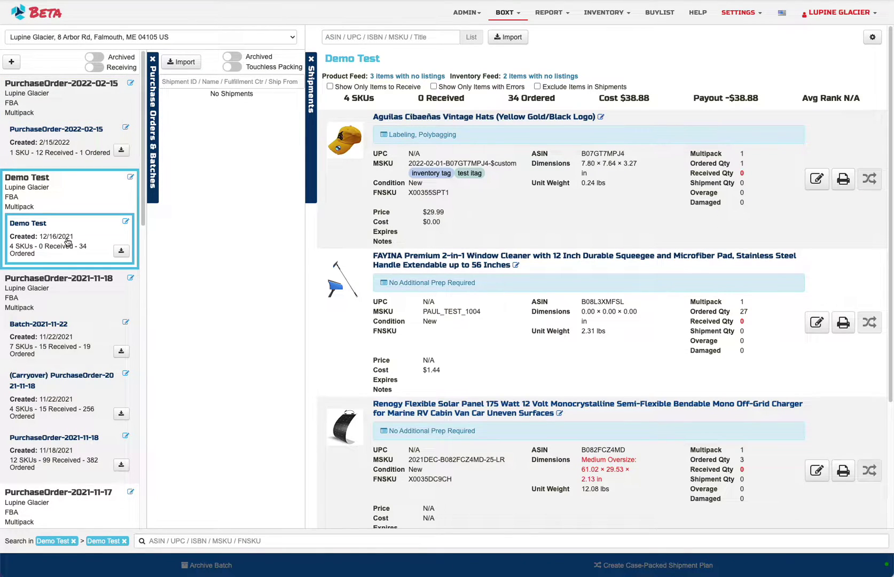
{"action": "left_click", "coordinate": [60, 147]}
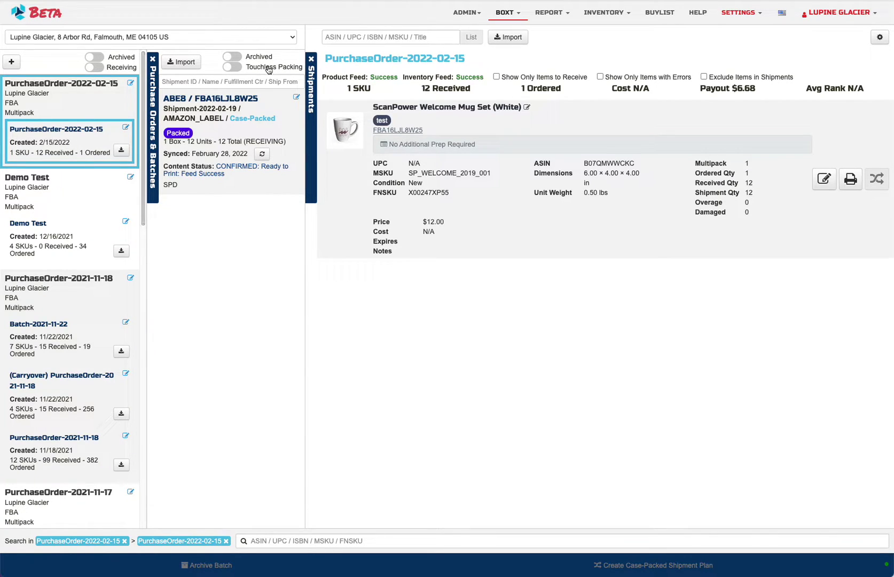
Step: Collapse the Shipments and the Purchase Orders & Batches columns to give the batch's item list the full width
{"action": "left_click", "coordinate": [311, 62]}
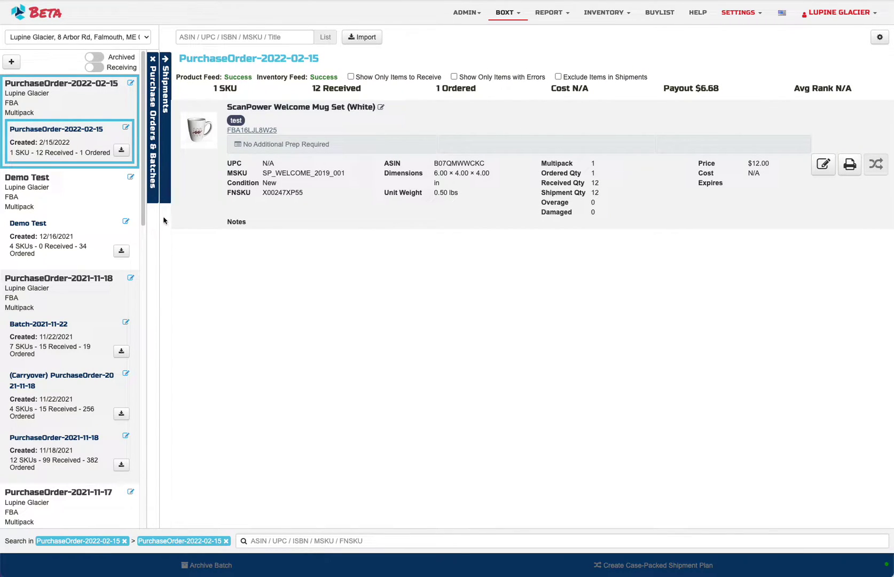
{"action": "left_click", "coordinate": [152, 60]}
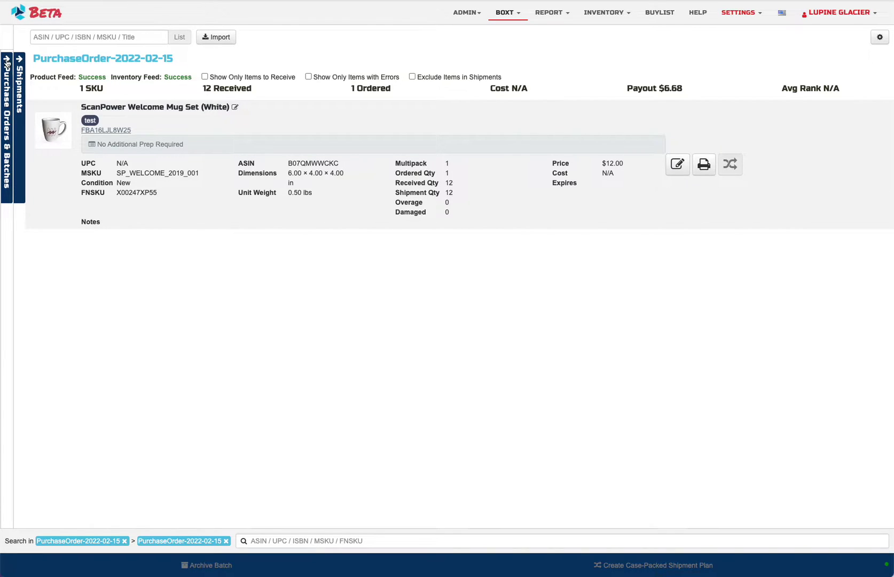
{"action": "left_click", "coordinate": [7, 63]}
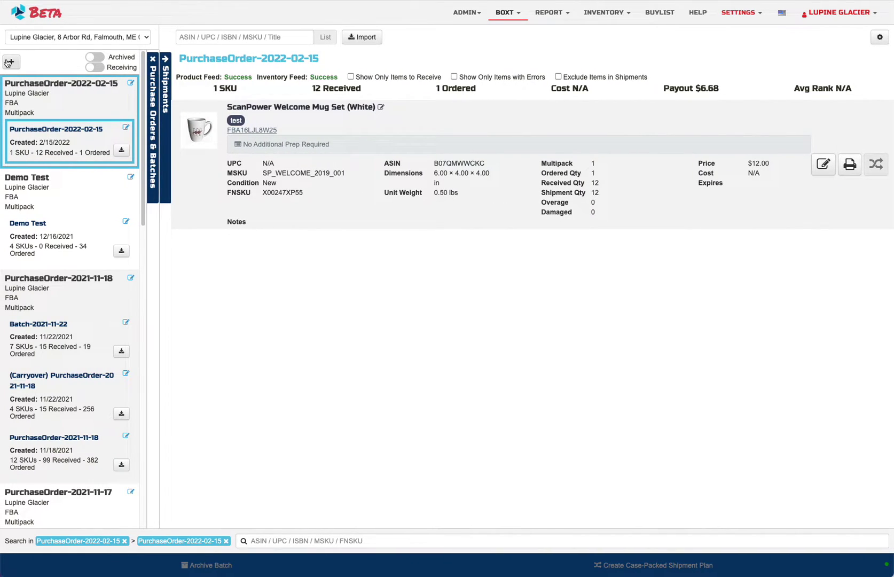
{"action": "left_click", "coordinate": [152, 59]}
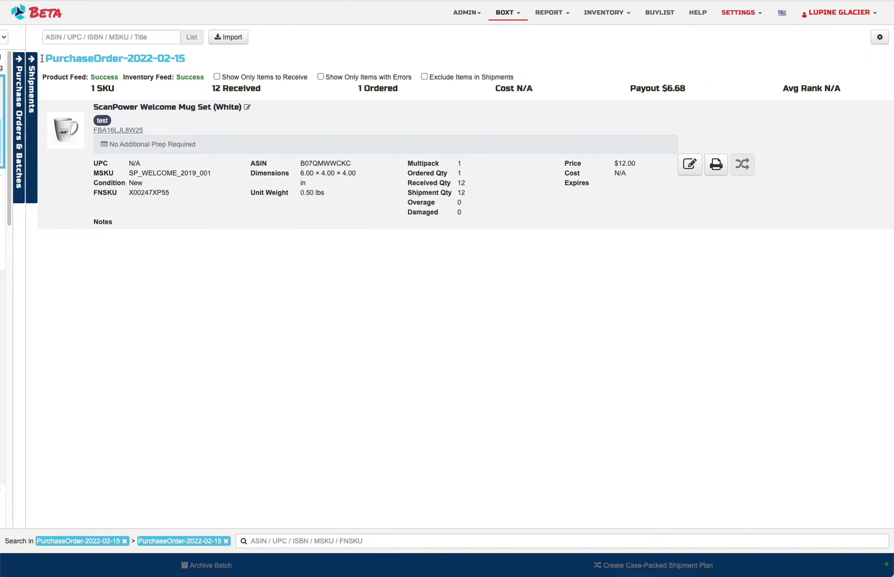
Step: Expand the Shipments column, open Shipment-2022-02-19, and remove the shipment, batch and order from the search scope one by one
{"action": "left_click", "coordinate": [31, 60]}
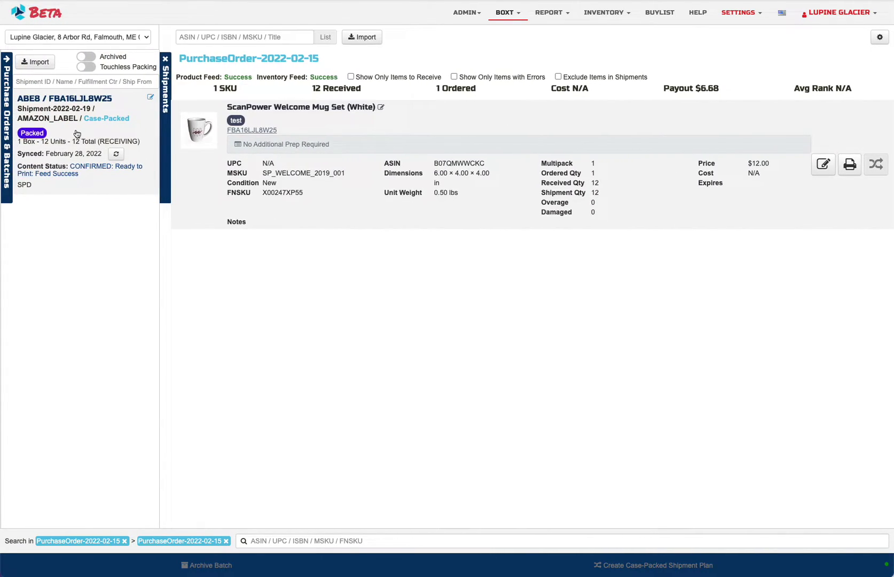
{"action": "left_click", "coordinate": [77, 134]}
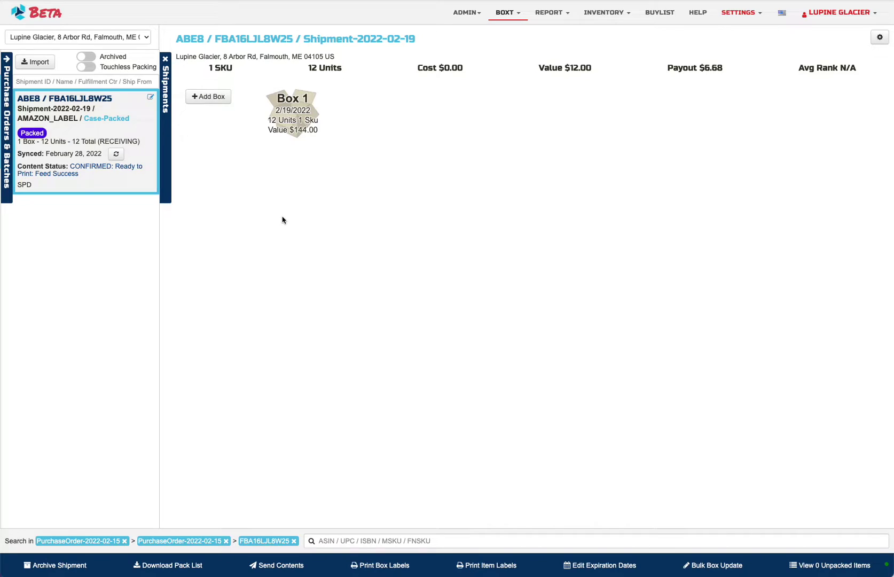
{"action": "left_click", "coordinate": [293, 541]}
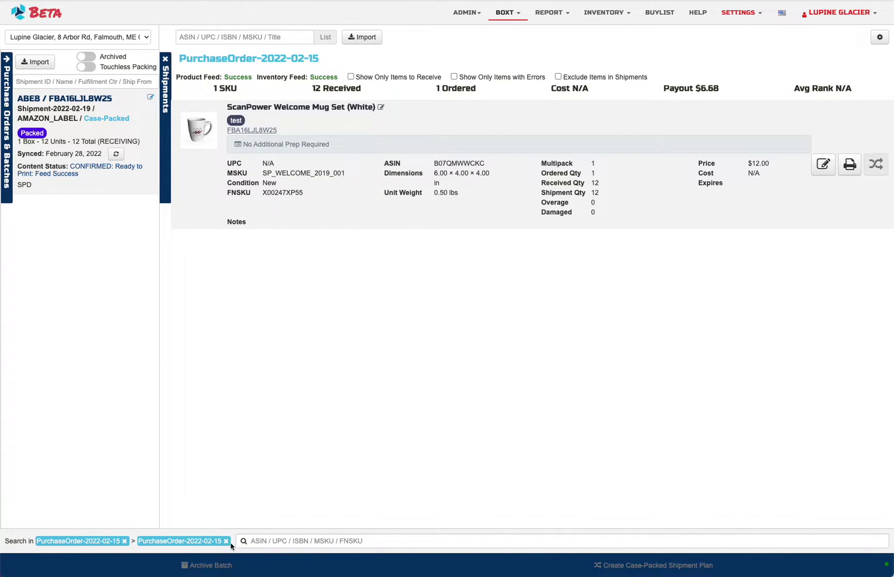
{"action": "left_click", "coordinate": [227, 542]}
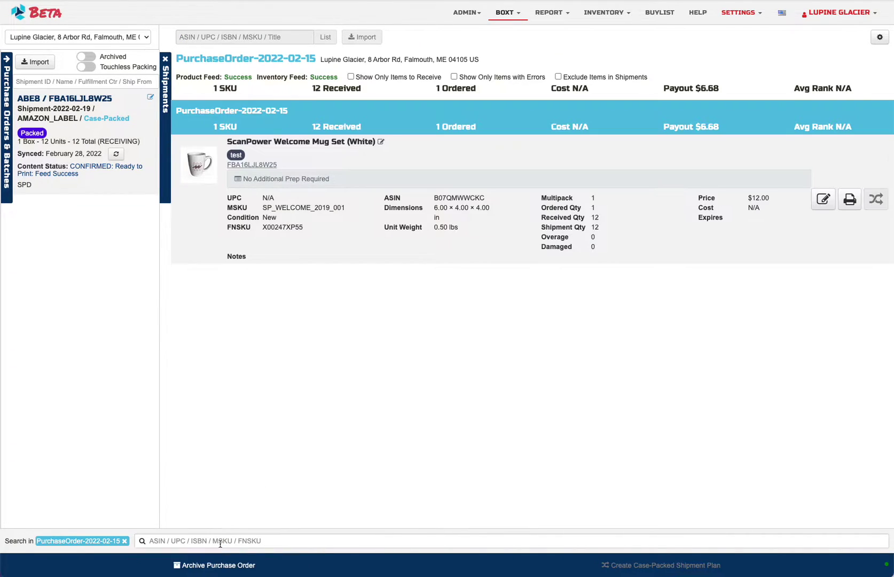
{"action": "left_click", "coordinate": [124, 541]}
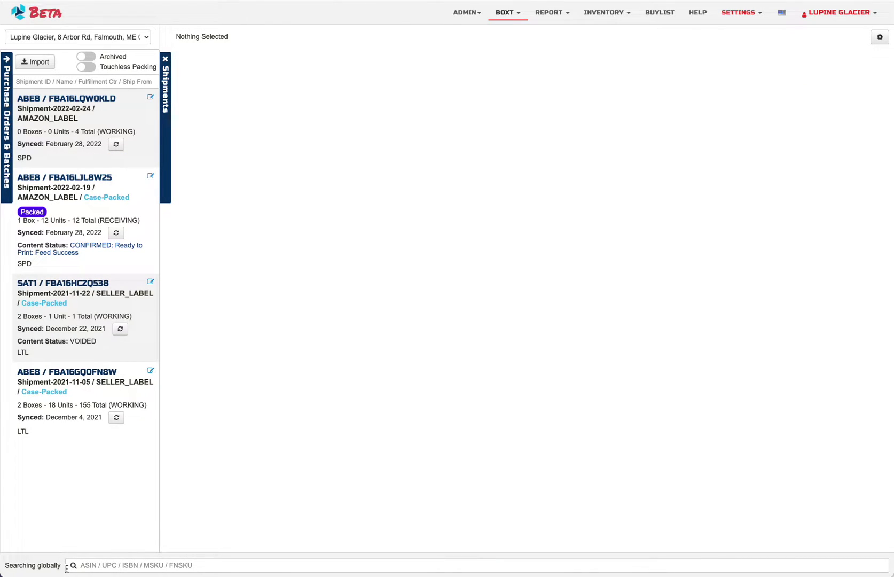
Step: Restore the Purchase Orders & Batches column and browse the PurchaseOrder-2022-02-15 batch and its shipment, ending on the Demo Test batch
{"action": "left_click", "coordinate": [6, 62]}
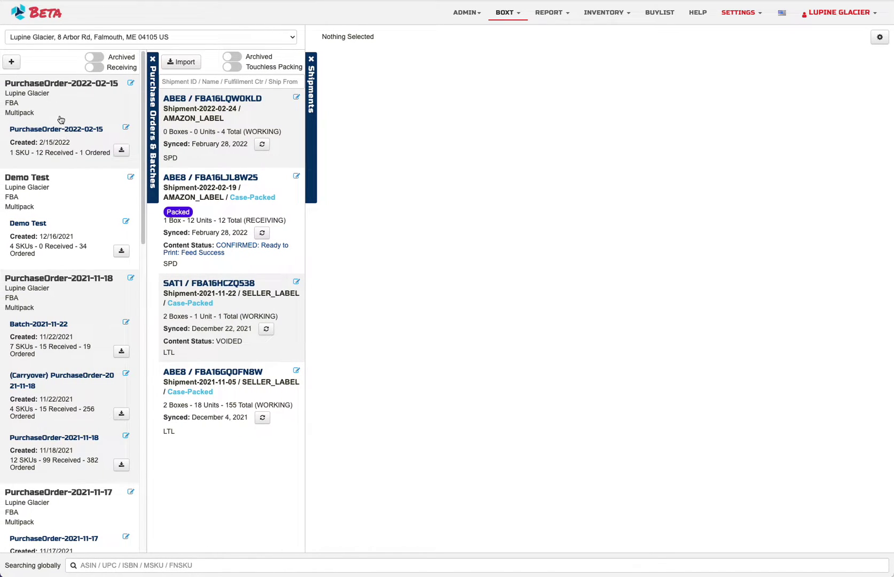
{"action": "left_click", "coordinate": [55, 242]}
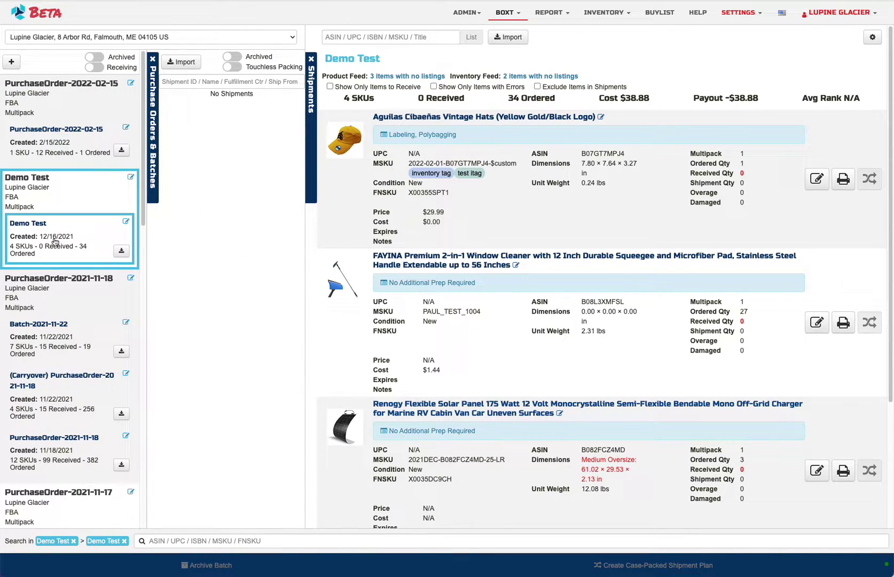
{"action": "left_click", "coordinate": [69, 151]}
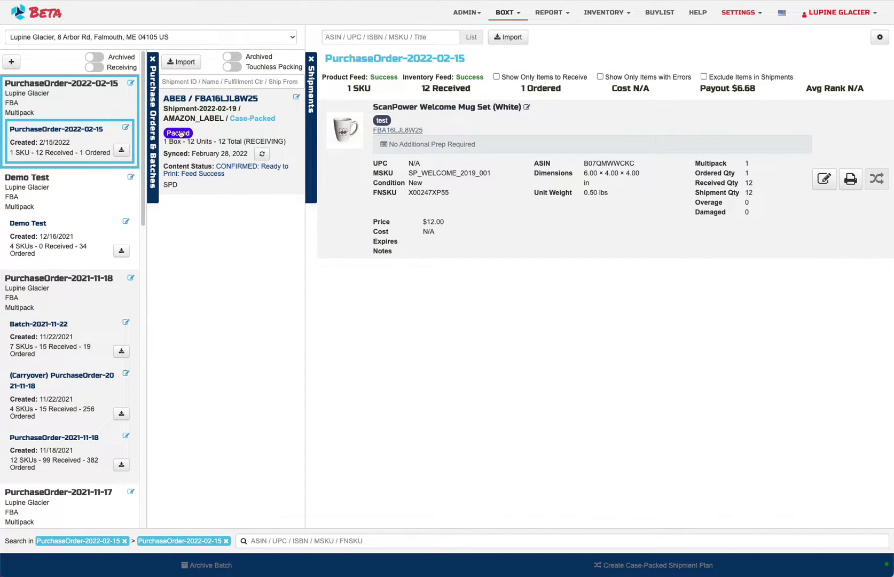
{"action": "left_click", "coordinate": [234, 132]}
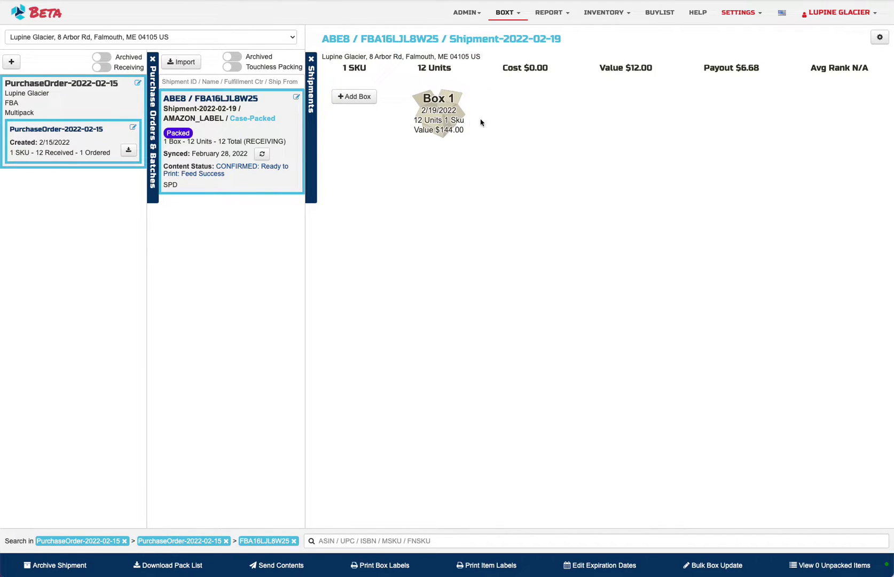
{"action": "left_click", "coordinate": [273, 111]}
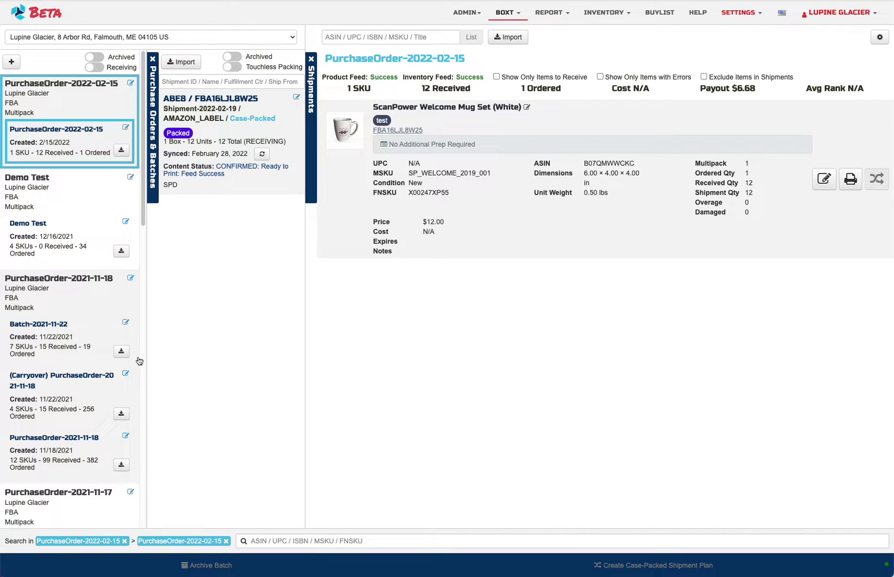
{"action": "left_click", "coordinate": [64, 249]}
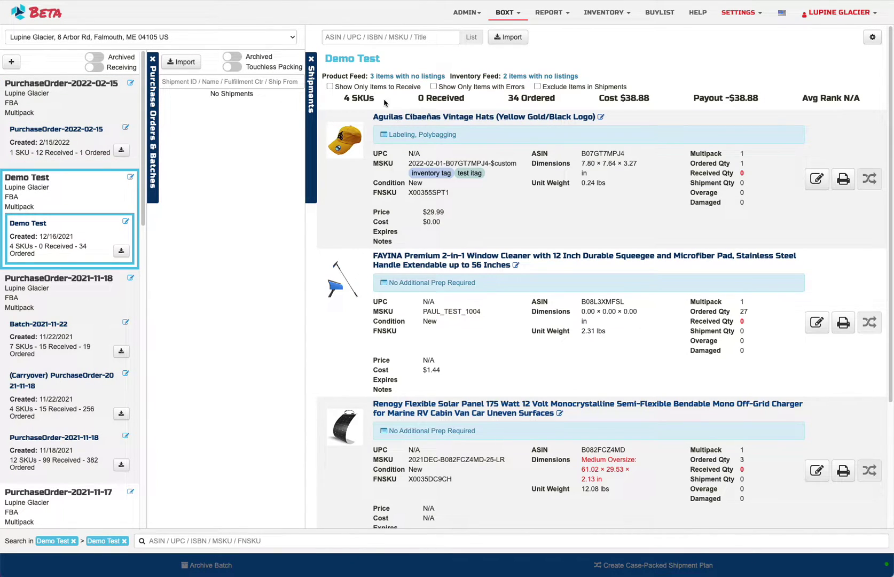
Step: With the Shipments column collapsed, try the Demo Test filters for items to receive, items with errors and items in shipments, leaving them off
{"action": "left_click", "coordinate": [311, 60]}
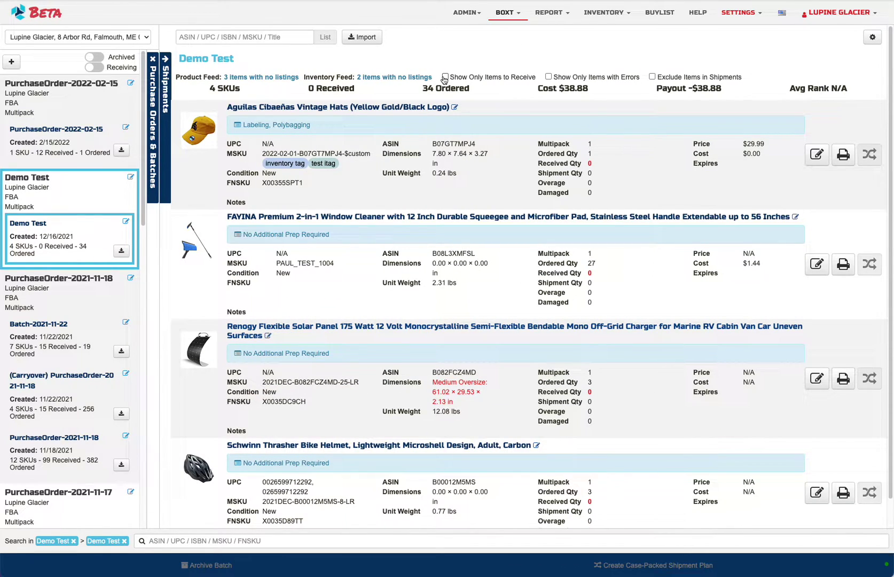
{"action": "left_click", "coordinate": [445, 78]}
{"action": "left_click", "coordinate": [445, 77]}
{"action": "left_click", "coordinate": [549, 76]}
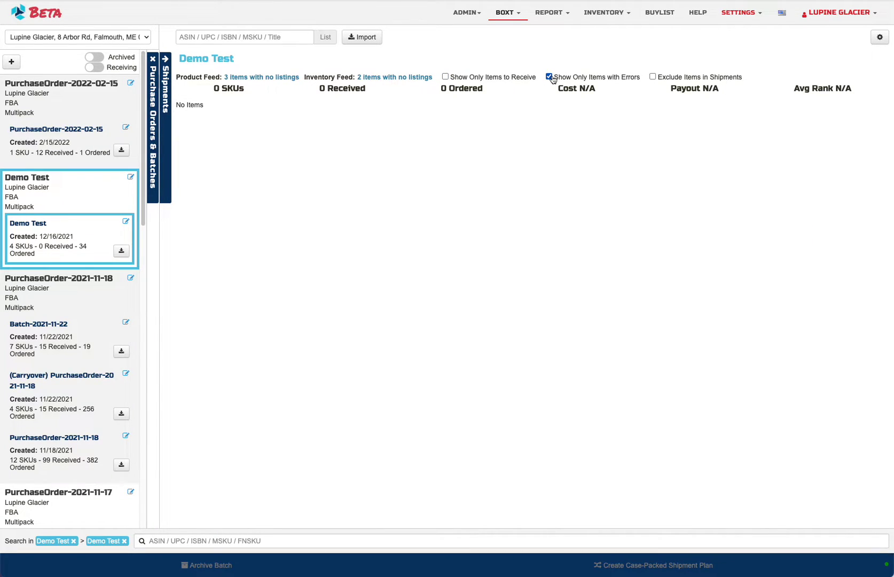
{"action": "left_click", "coordinate": [549, 77]}
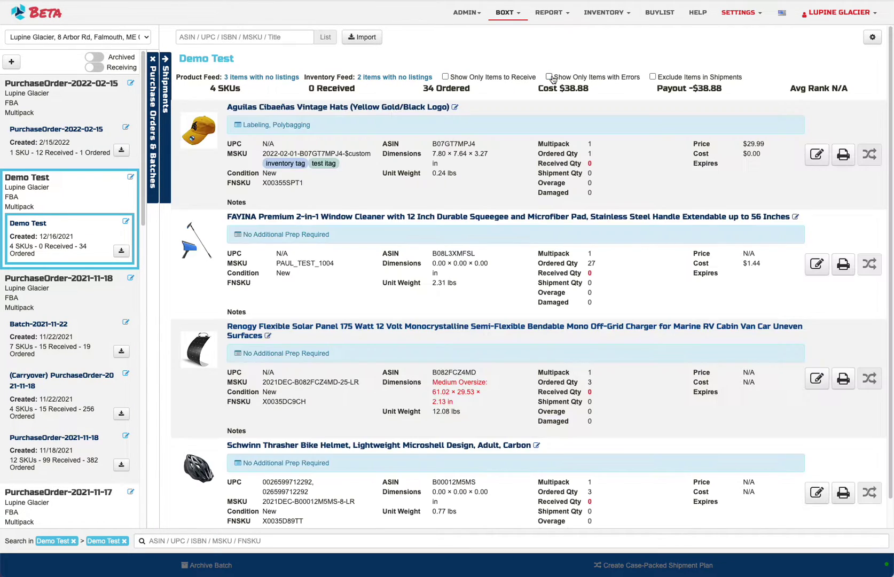
{"action": "left_click", "coordinate": [652, 77]}
{"action": "left_click", "coordinate": [653, 77]}
{"action": "left_click", "coordinate": [232, 37]}
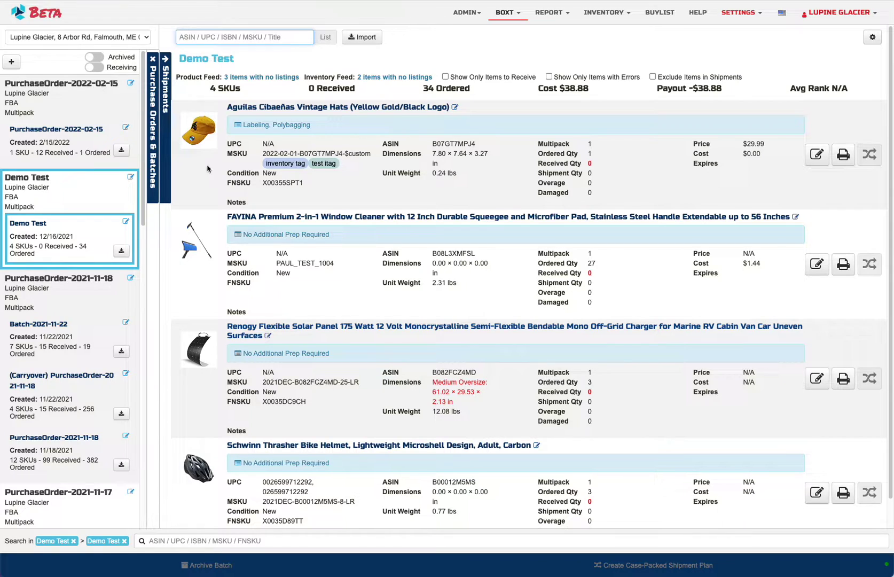
Step: Reopen the Shipments column, review the shipments available to import from 12/01/2021, and cancel the import
{"action": "left_click", "coordinate": [166, 58]}
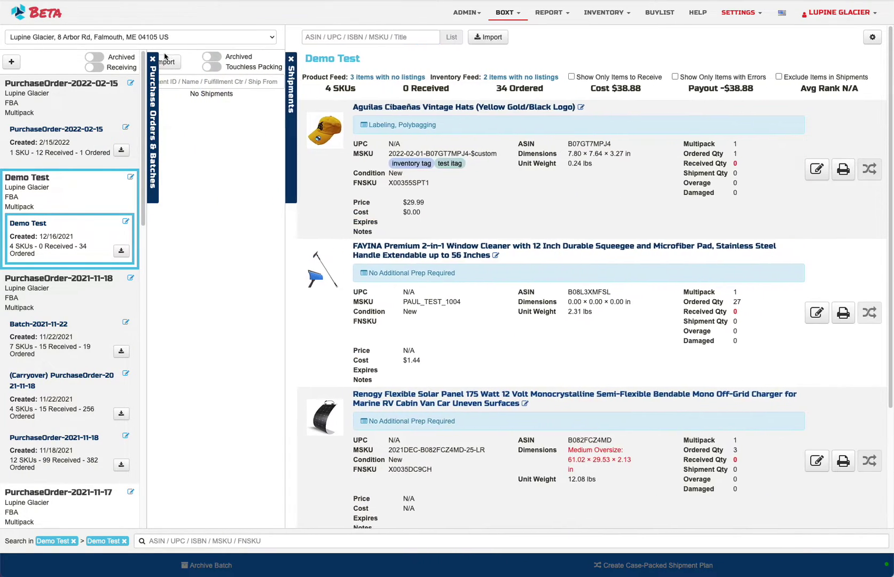
{"action": "left_click", "coordinate": [170, 64]}
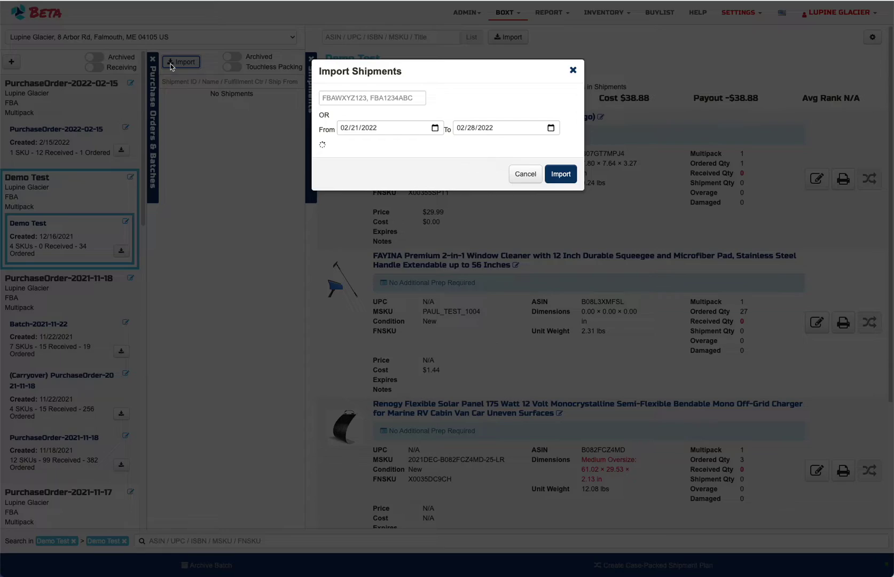
{"action": "left_click", "coordinate": [430, 129]}
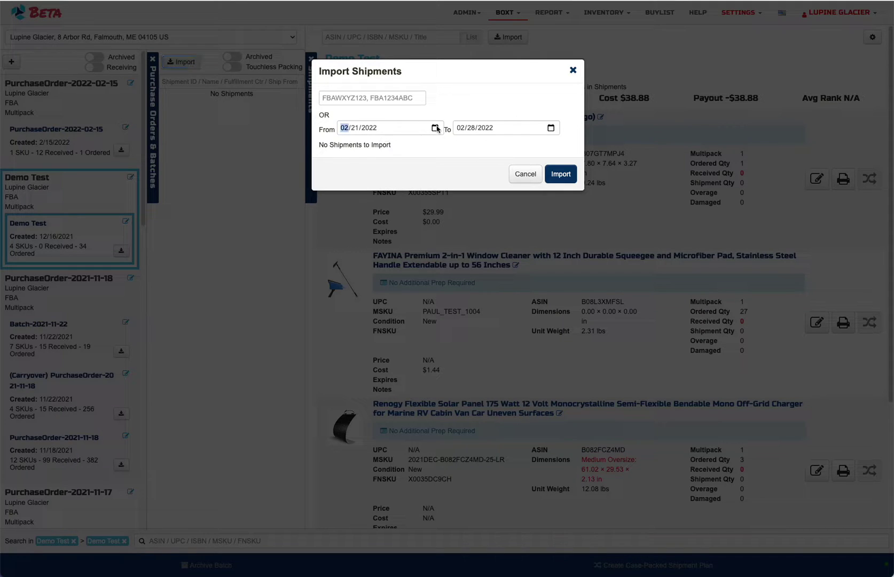
{"action": "left_click", "coordinate": [416, 147]}
{"action": "left_click", "coordinate": [416, 147]}
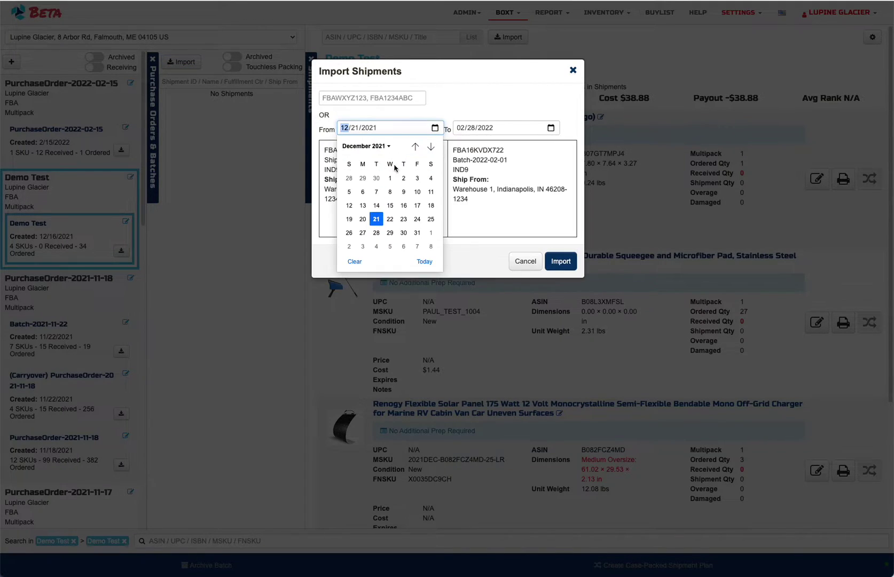
{"action": "left_click", "coordinate": [390, 182]}
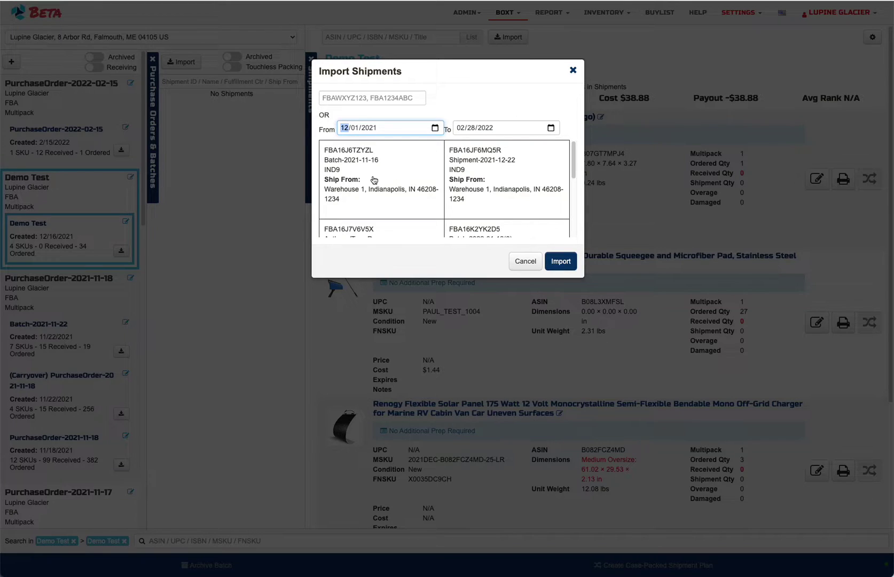
{"action": "scroll", "coordinate": [369, 192], "scroll_direction": "down", "scroll_amount": 3}
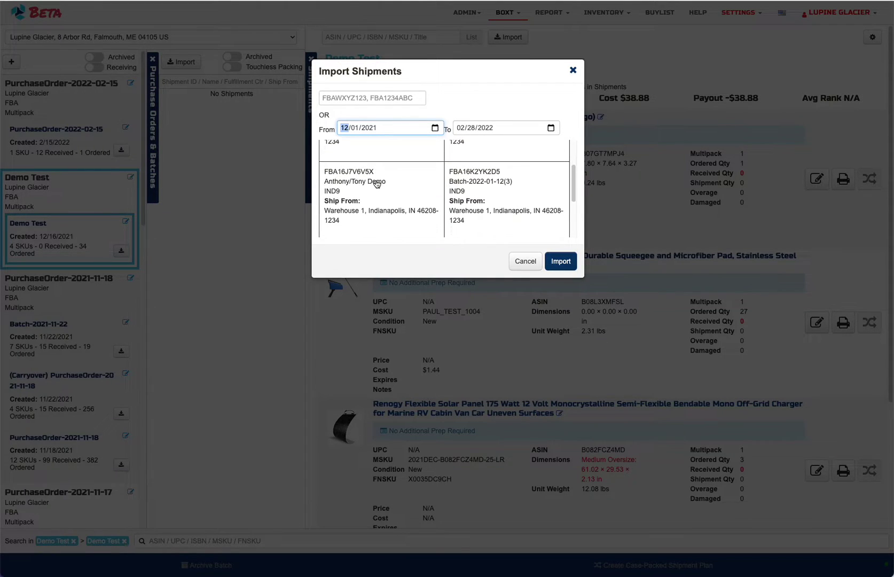
{"action": "scroll", "coordinate": [376, 184], "scroll_direction": "down", "scroll_amount": 2}
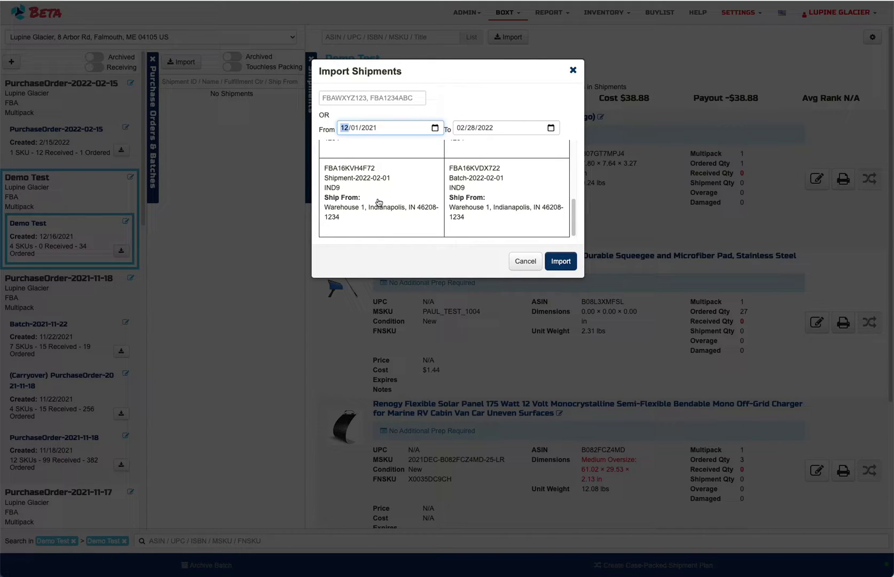
{"action": "left_click", "coordinate": [525, 261]}
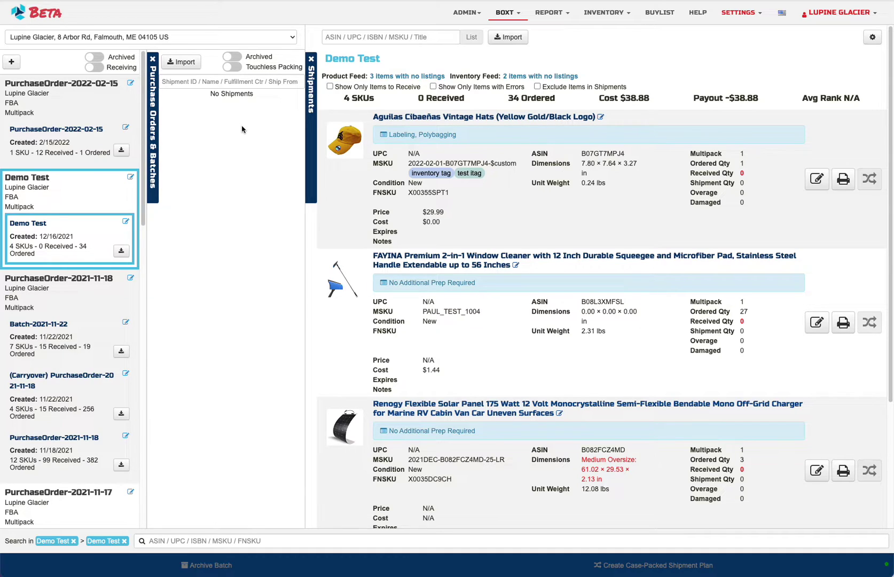
Step: Collapse the Shipments column, turn on Receiving mode and review the editable item fields of the Demo Test batch
{"action": "left_click", "coordinate": [312, 62]}
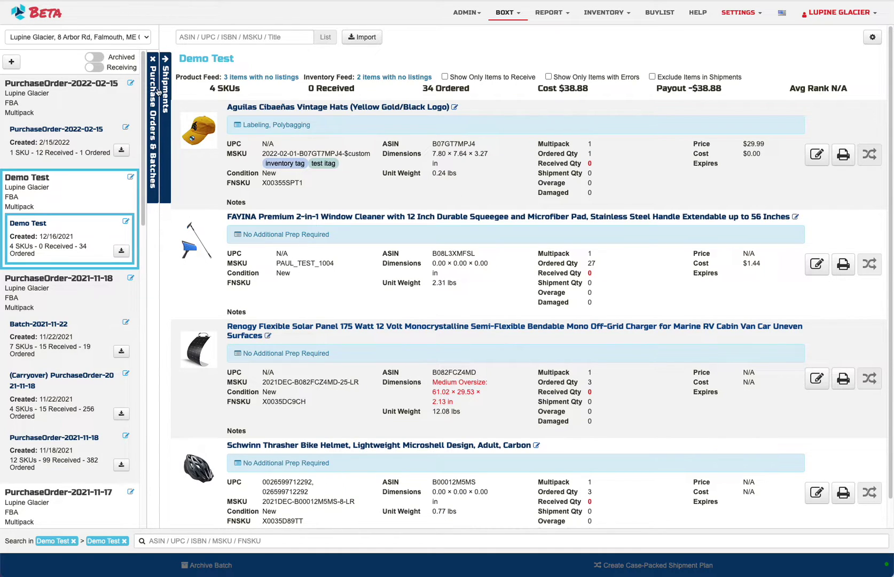
{"action": "left_click", "coordinate": [94, 68]}
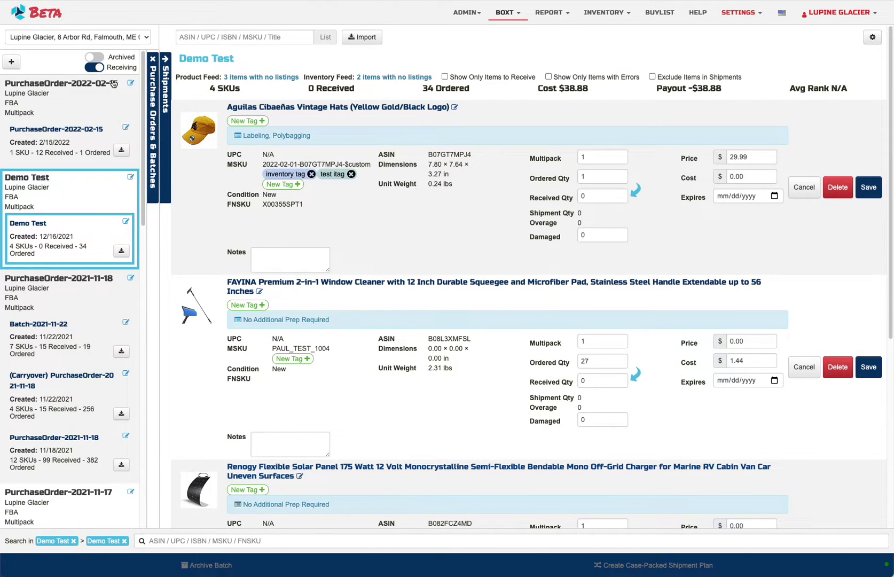
{"action": "scroll", "coordinate": [264, 206], "scroll_direction": "down", "scroll_amount": 2}
{"action": "scroll", "coordinate": [265, 207], "scroll_direction": "down", "scroll_amount": 4}
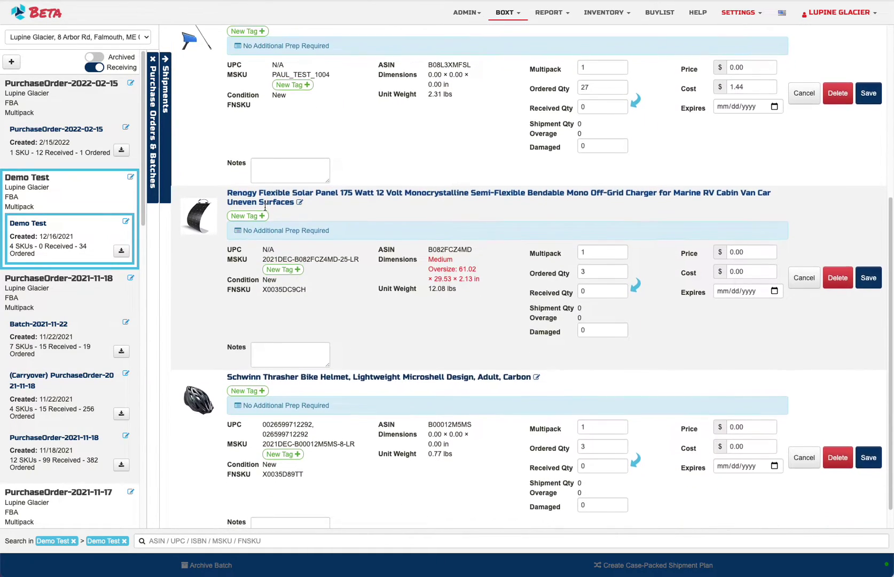
Step: Find item X00355SPT1 in the Demo Test batch, copy its ordered quantity of 1 to the received quantity, and save
{"action": "left_click", "coordinate": [370, 541]}
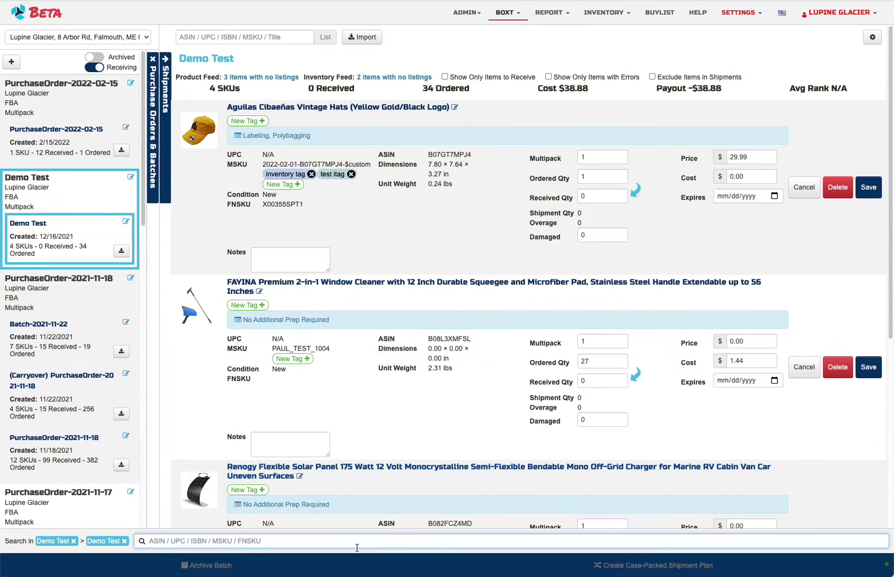
{"action": "type", "text": "X00355SPT1"}
{"action": "key", "text": "Return"}
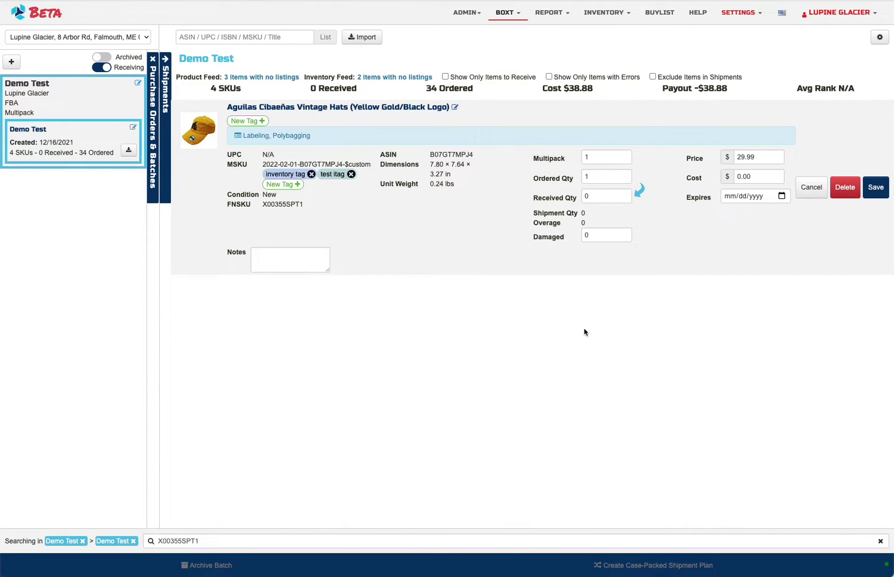
{"action": "left_click", "coordinate": [639, 192]}
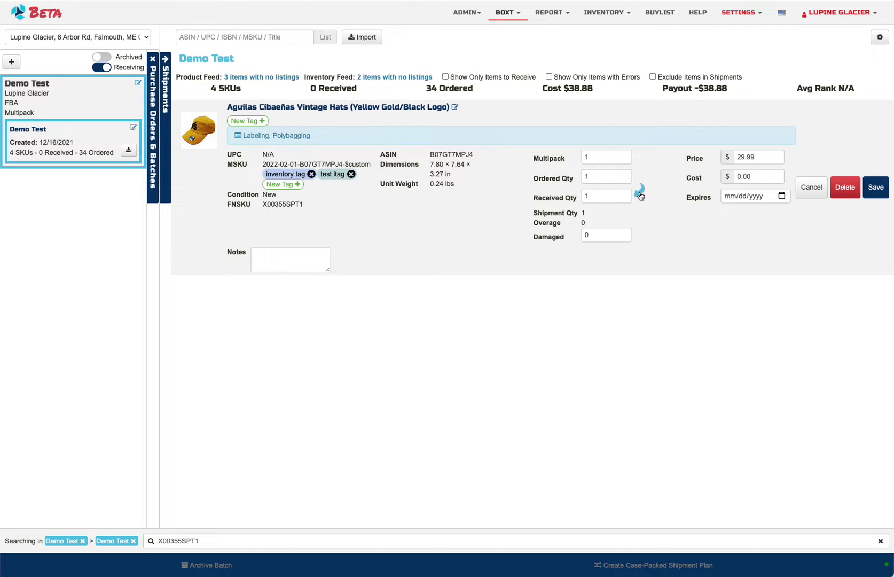
{"action": "left_click", "coordinate": [877, 190]}
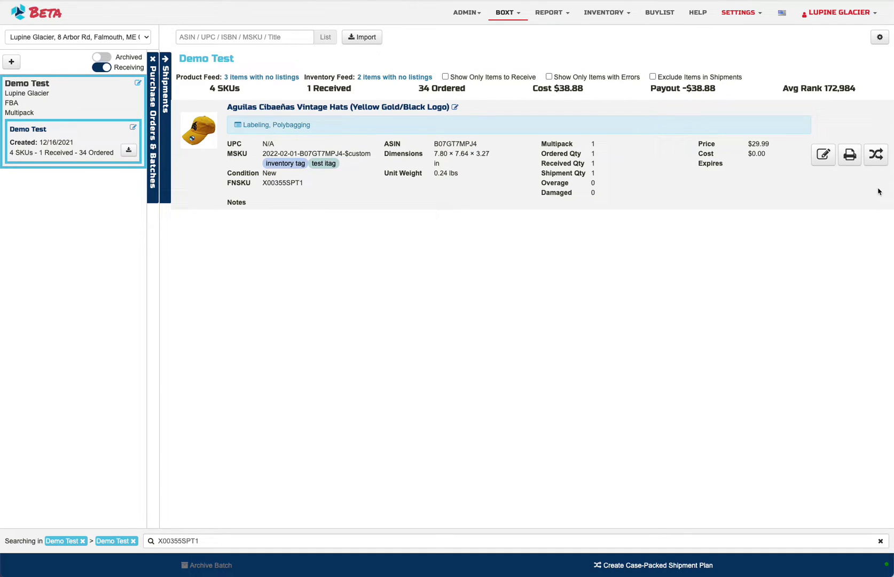
Step: Find item B08L3XMFSL in the Demo Test batch, record 25 units received and 2 damaged, and save
{"action": "type", "text": "B08L3XMFSL"}
{"action": "key", "text": "Return"}
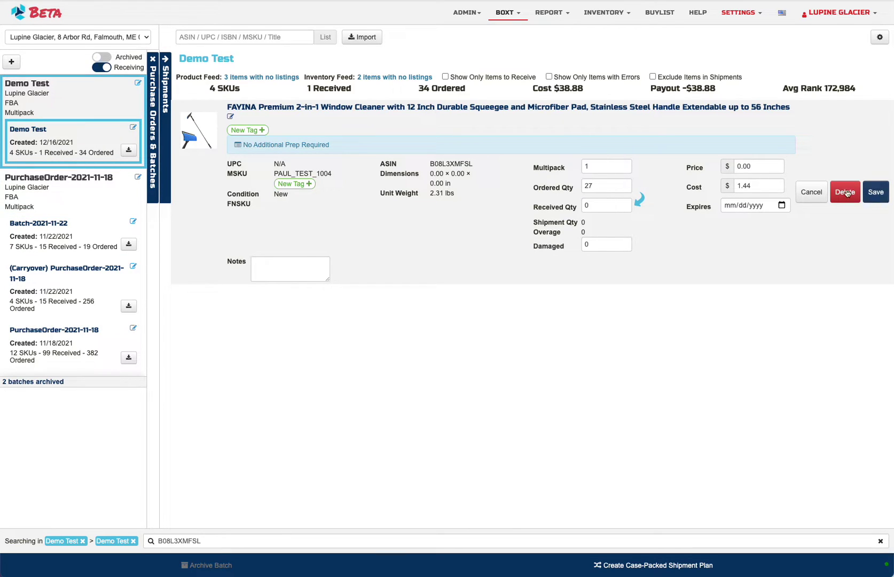
{"action": "left_click", "coordinate": [608, 206]}
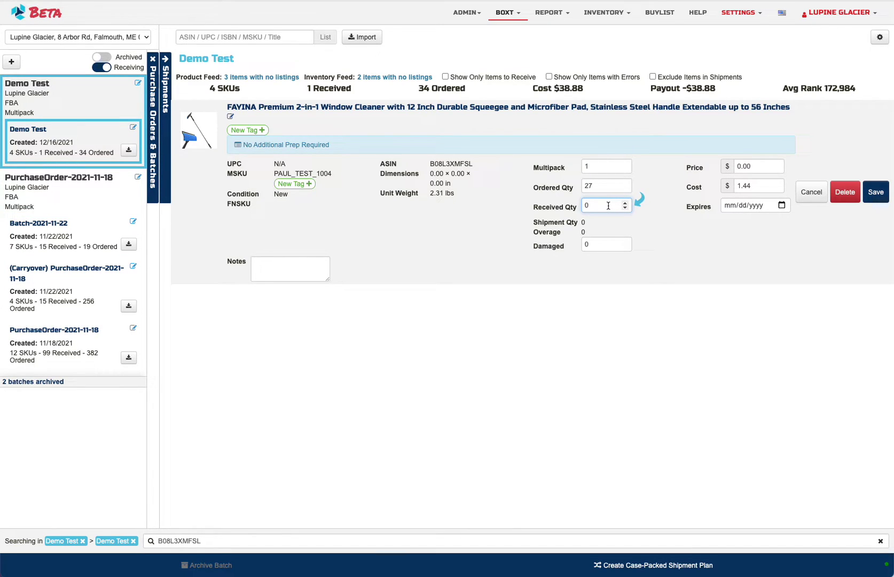
{"action": "key", "text": "BackSpace"}
{"action": "type", "text": "25"}
{"action": "left_click", "coordinate": [592, 245]}
{"action": "key", "text": "BackSpace"}
{"action": "type", "text": "2"}
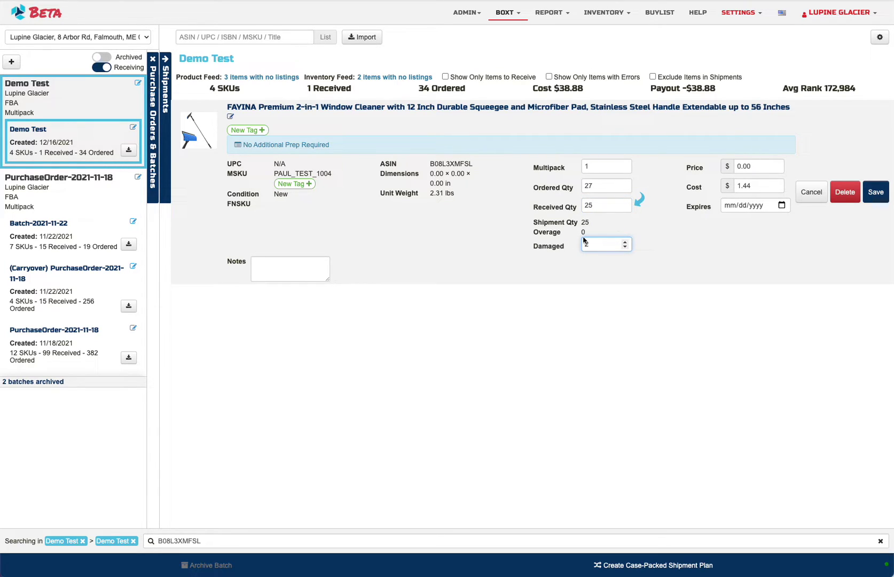
{"action": "left_click", "coordinate": [876, 197]}
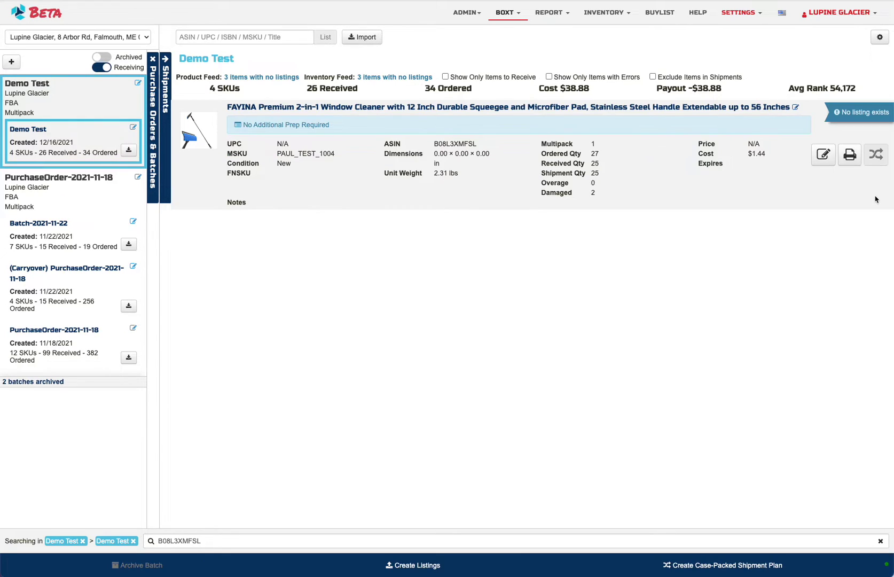
Step: Find item X0035DC9CH in the Demo Test batch, set its received quantity to 3, and add the butter tag to the product
{"action": "type", "text": "X0035DC9CH"}
{"action": "key", "text": "Return"}
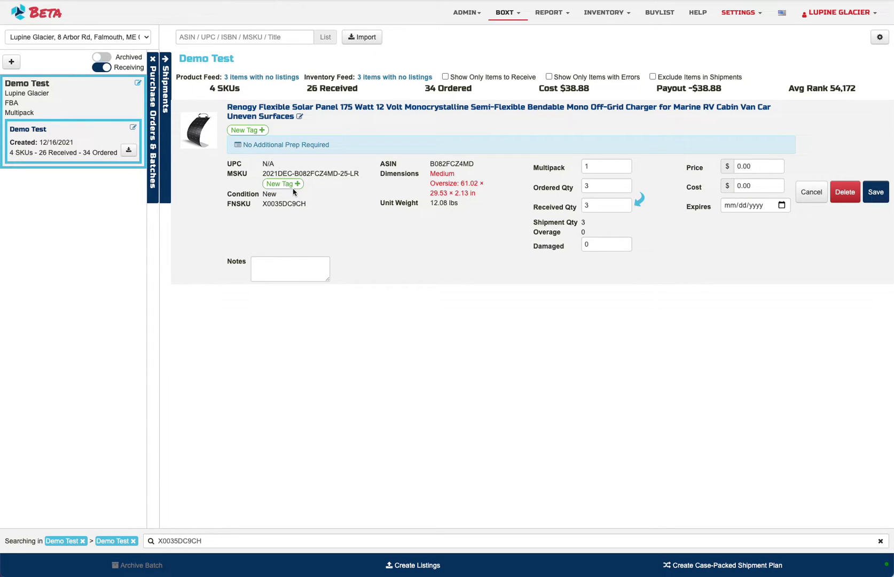
{"action": "left_click", "coordinate": [261, 135]}
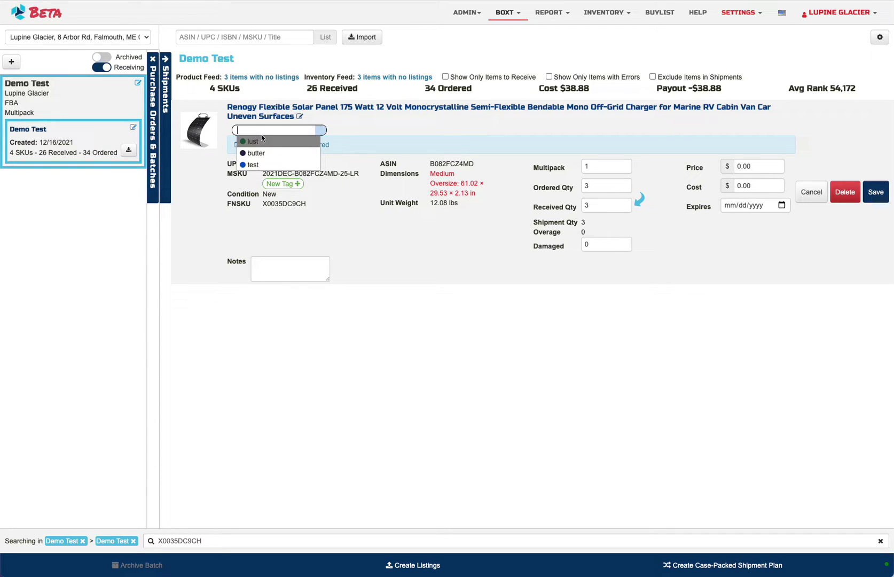
{"action": "type", "text": "butter"}
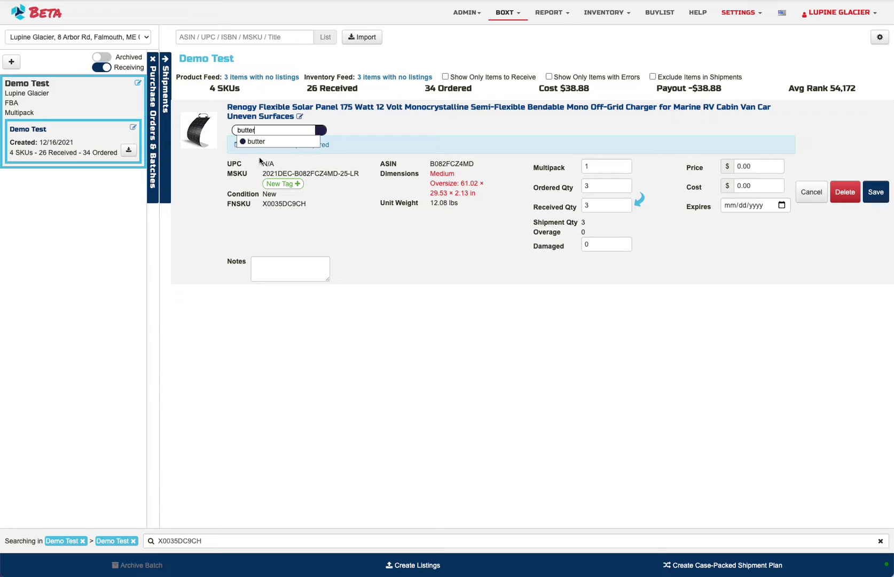
{"action": "left_click", "coordinate": [291, 142]}
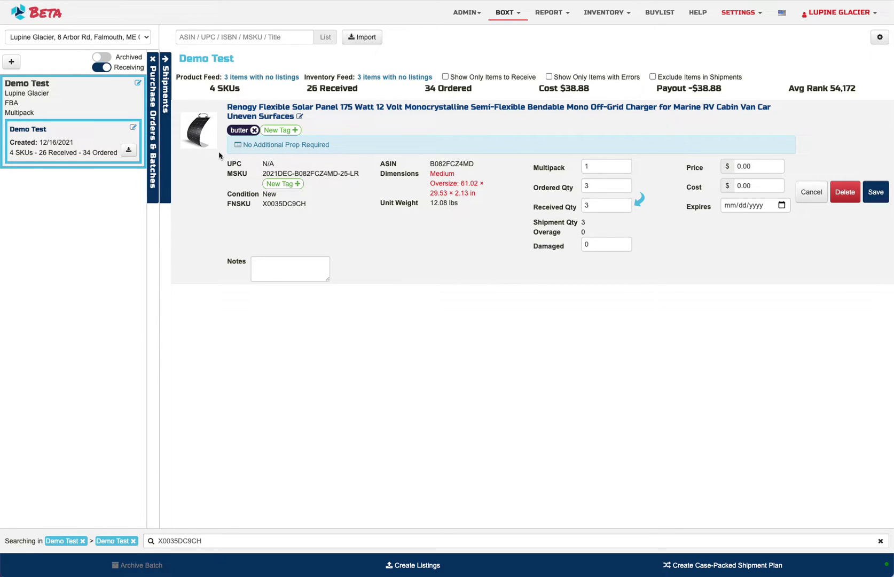
Step: Add the test itag tag to the solar panel's MSKU and save the item
{"action": "left_click", "coordinate": [297, 183]}
{"action": "left_click", "coordinate": [299, 207]}
{"action": "left_click", "coordinate": [283, 196]}
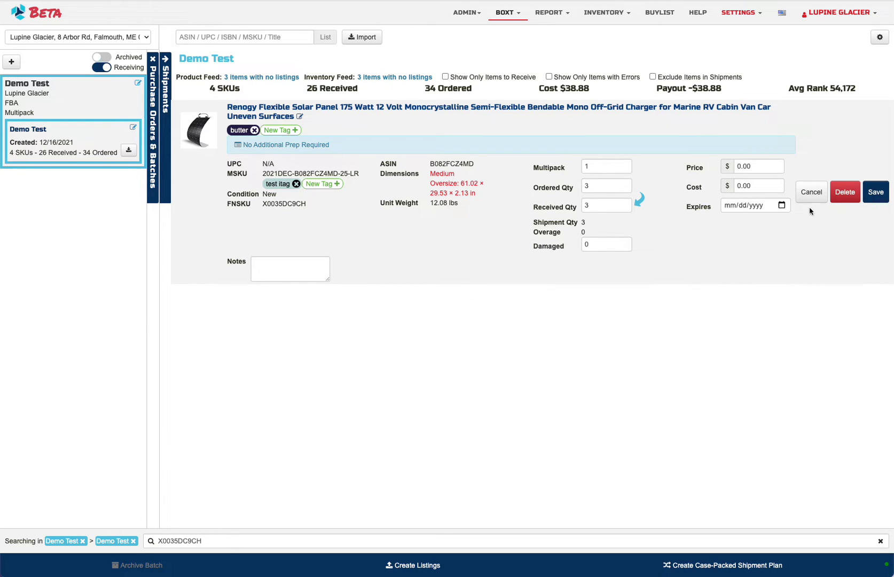
{"action": "left_click", "coordinate": [875, 193]}
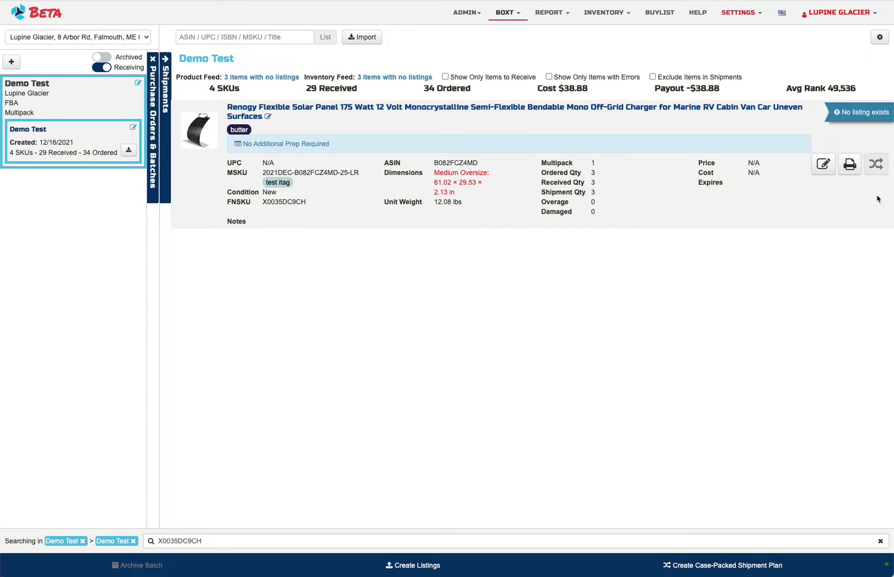
Step: Clear the item search, filter to items still to receive, save the bike helmet with all 3 ordered units received, and remove the filter
{"action": "left_click", "coordinate": [880, 541]}
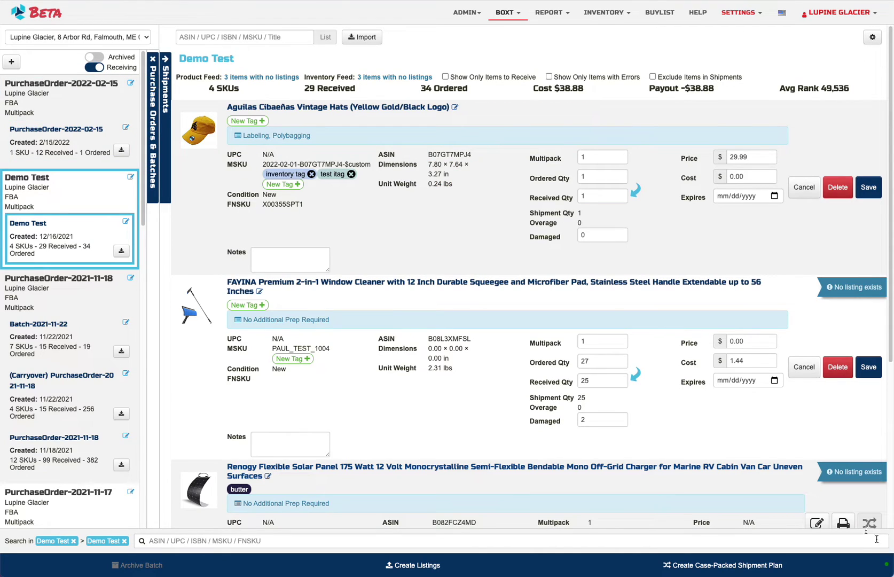
{"action": "left_click", "coordinate": [445, 77]}
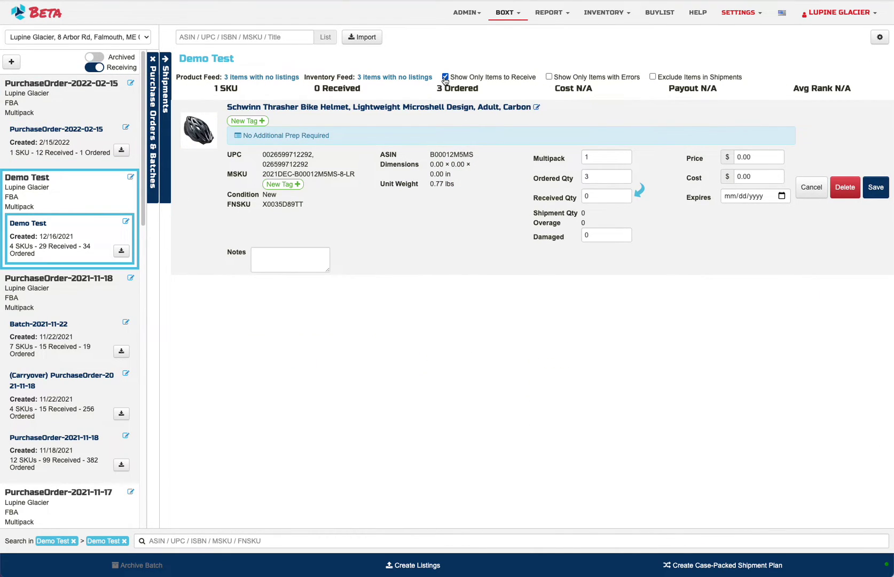
{"action": "left_click", "coordinate": [639, 190]}
{"action": "left_click", "coordinate": [876, 188]}
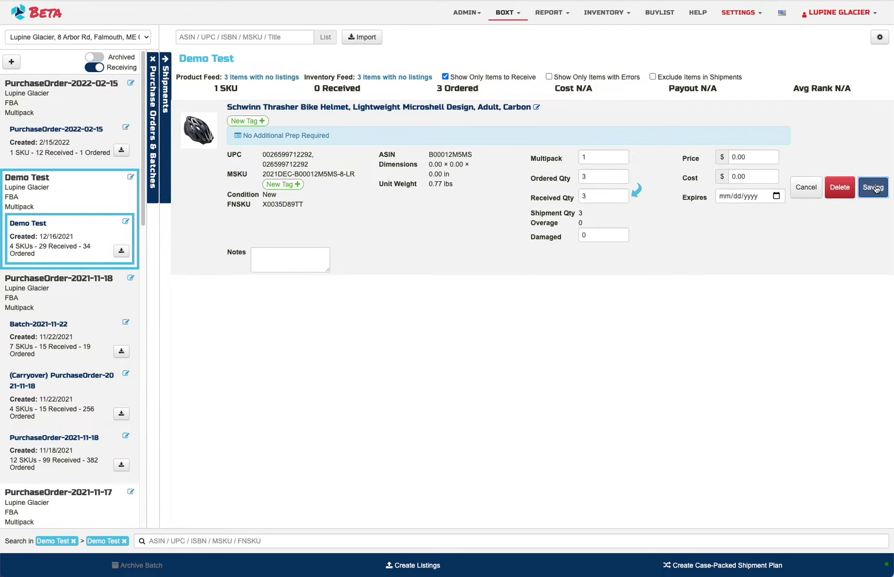
{"action": "left_click", "coordinate": [445, 76]}
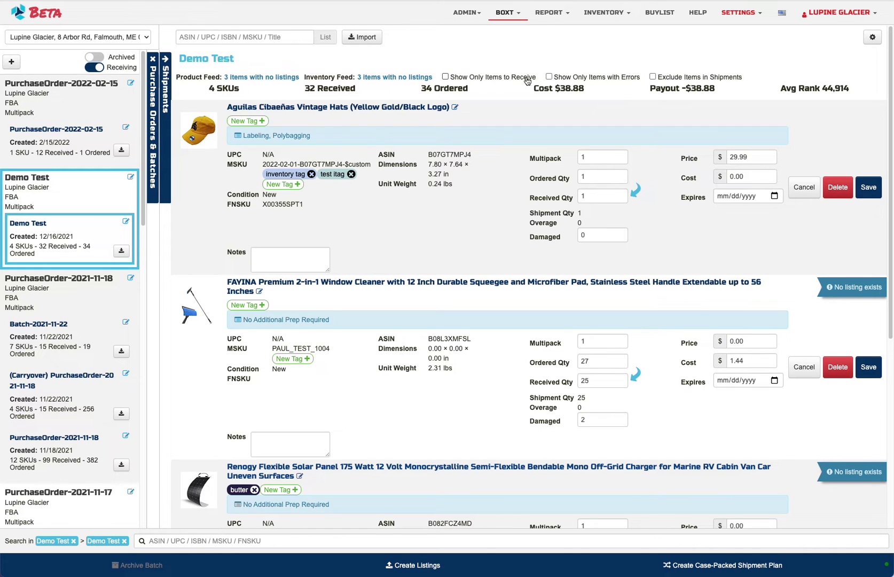
Step: Check the Demo Test batch for items with errors and review the tags, received quantities and listing flags of its items
{"action": "left_click", "coordinate": [549, 77]}
{"action": "left_click", "coordinate": [549, 76]}
{"action": "scroll", "coordinate": [634, 398], "scroll_direction": "down", "scroll_amount": 2}
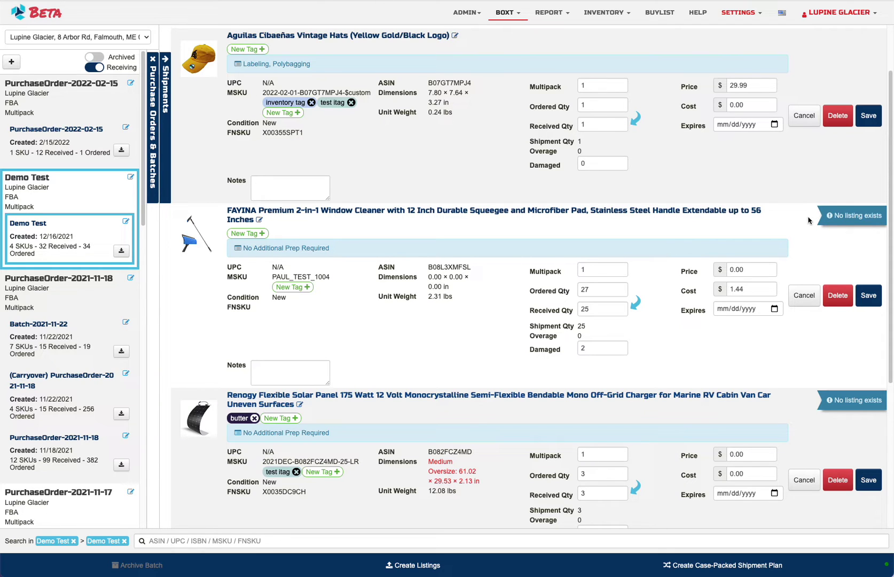
{"action": "scroll", "coordinate": [827, 219], "scroll_direction": "down", "scroll_amount": 3}
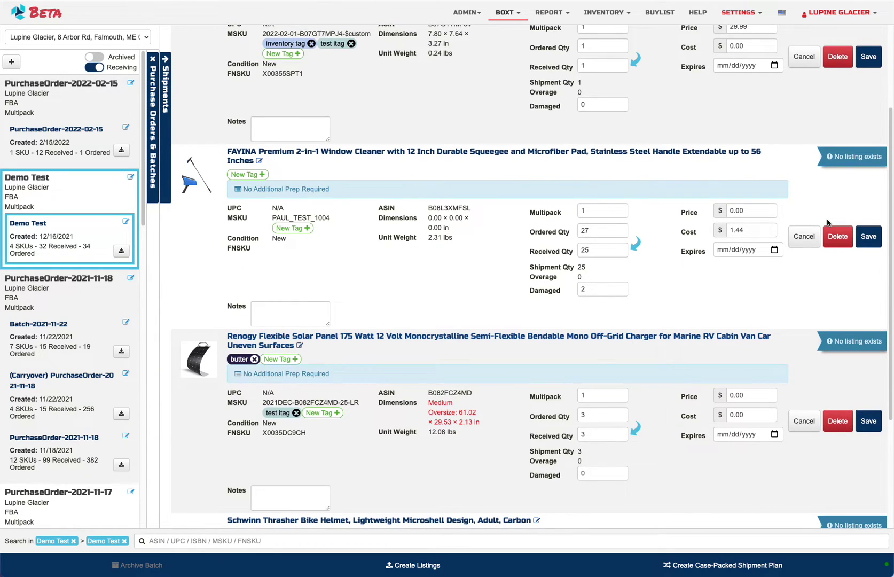
{"action": "scroll", "coordinate": [827, 222], "scroll_direction": "down", "scroll_amount": 4}
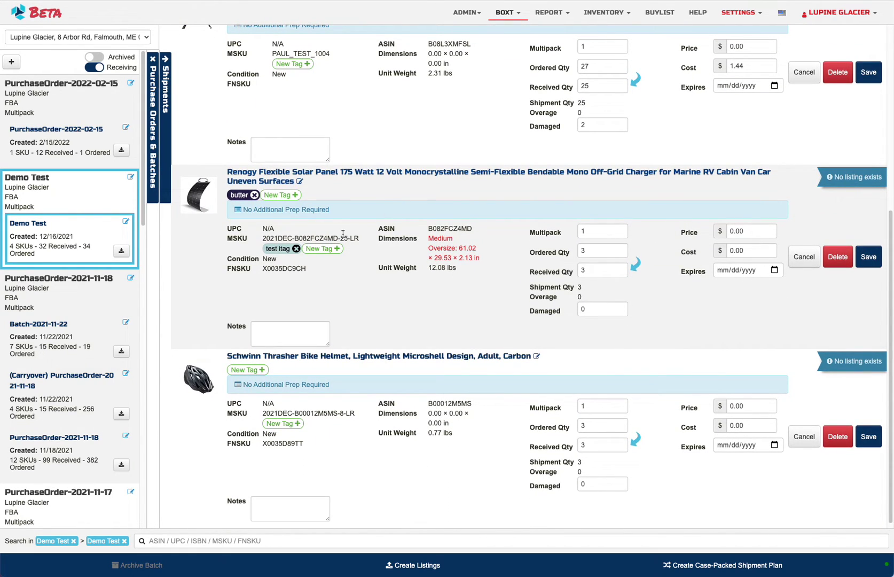
{"action": "scroll", "coordinate": [353, 240], "scroll_direction": "up", "scroll_amount": 10}
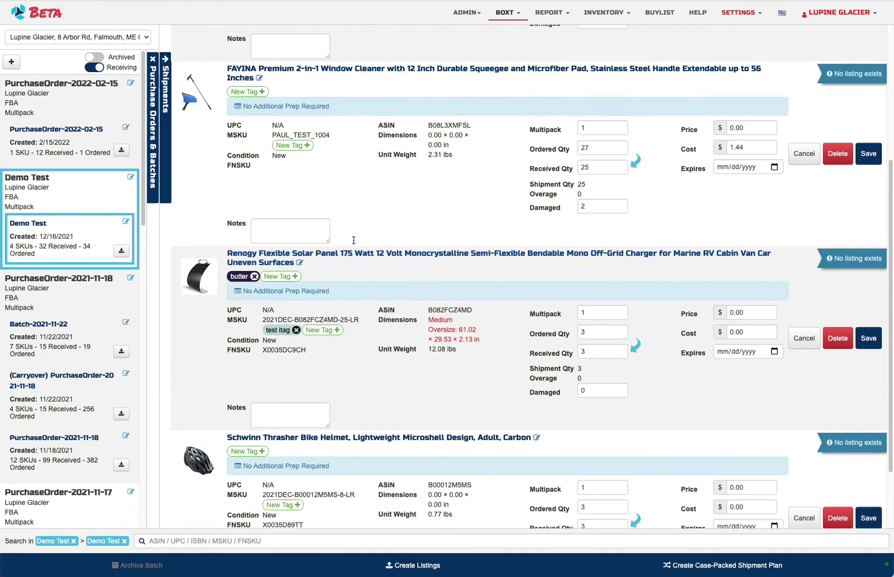
{"action": "scroll", "coordinate": [353, 240], "scroll_direction": "down", "scroll_amount": 5}
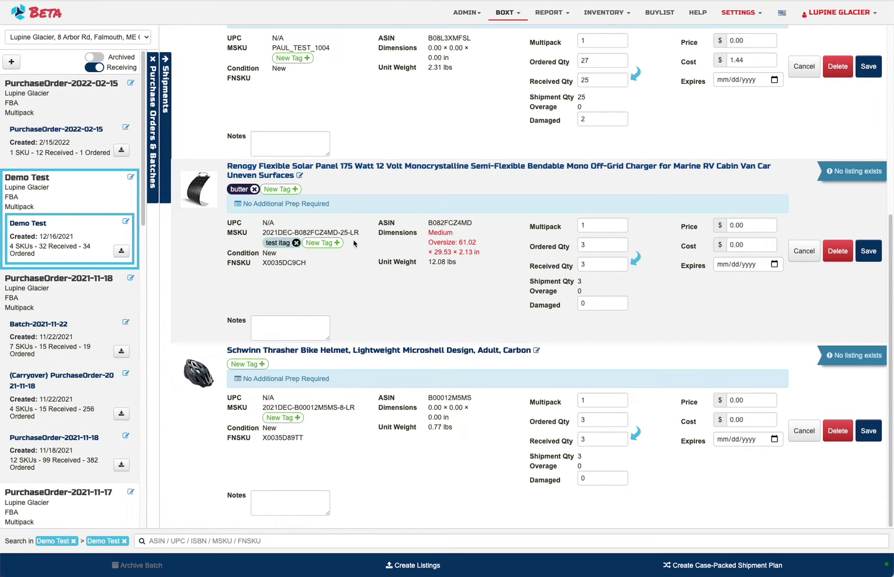
{"action": "scroll", "coordinate": [813, 186], "scroll_direction": "up", "scroll_amount": 2}
{"action": "scroll", "coordinate": [813, 186], "scroll_direction": "up", "scroll_amount": 1}
{"action": "scroll", "coordinate": [813, 186], "scroll_direction": "down", "scroll_amount": 3}
{"action": "scroll", "coordinate": [813, 186], "scroll_direction": "down", "scroll_amount": 2}
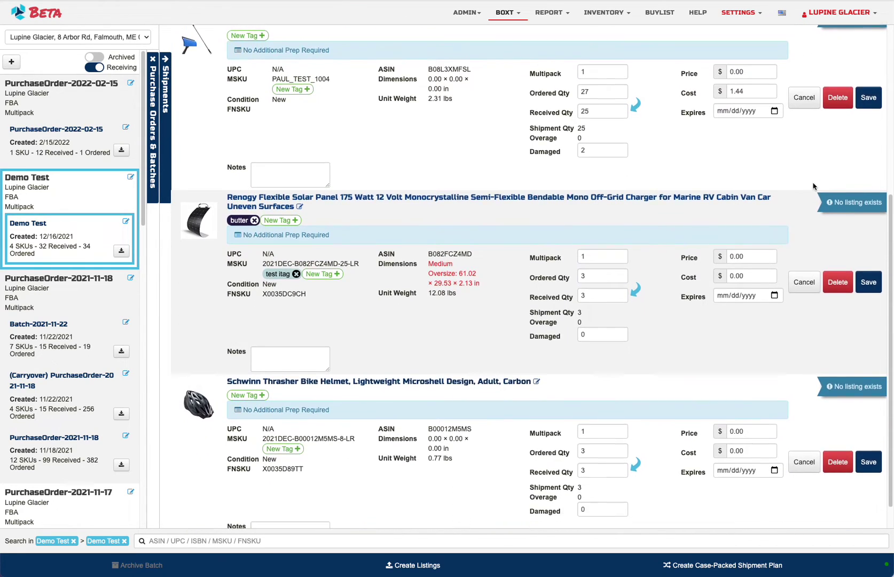
{"action": "left_click", "coordinate": [402, 567]}
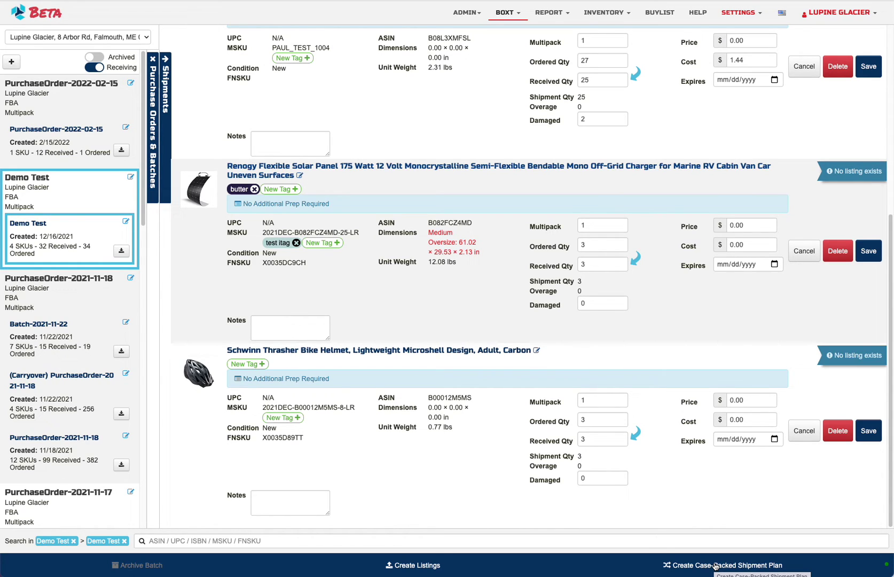
Step: Review the fulfillment and multipack options of PurchaseOrder-2022-02-15 and close its editor
{"action": "left_click", "coordinate": [131, 83]}
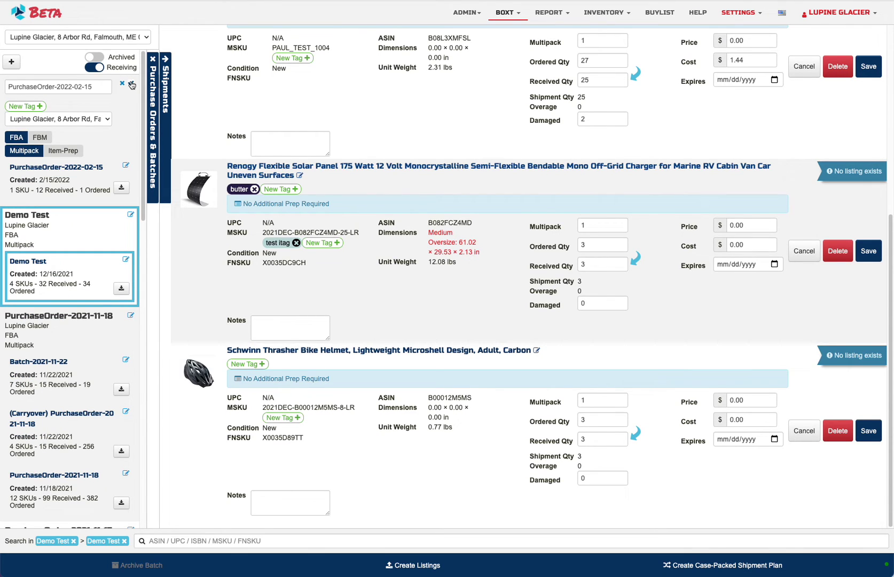
{"action": "left_click", "coordinate": [132, 85]}
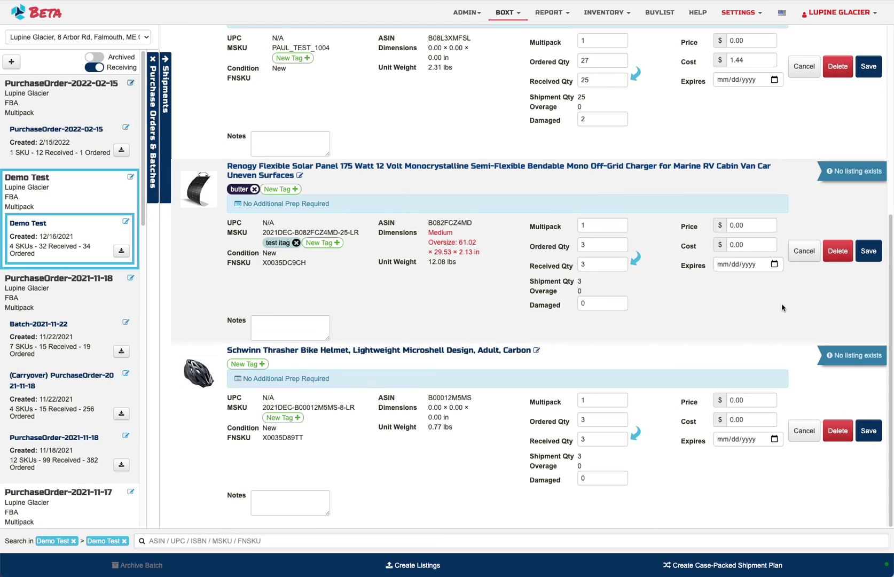
Step: Turn off Receiving mode for the Demo Test batch and review the BoxT settings, including the Force case-packed option
{"action": "scroll", "coordinate": [782, 308], "scroll_direction": "up", "scroll_amount": 6}
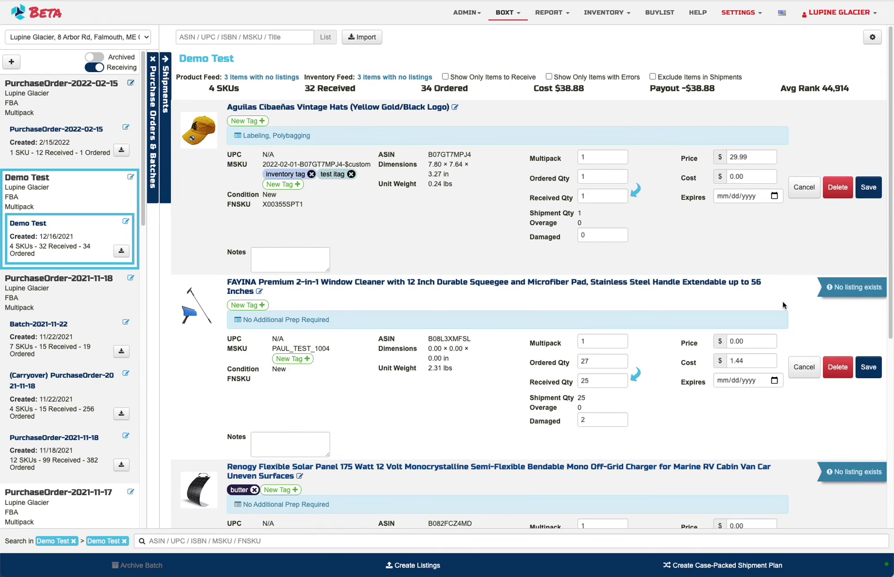
{"action": "left_click", "coordinate": [88, 67]}
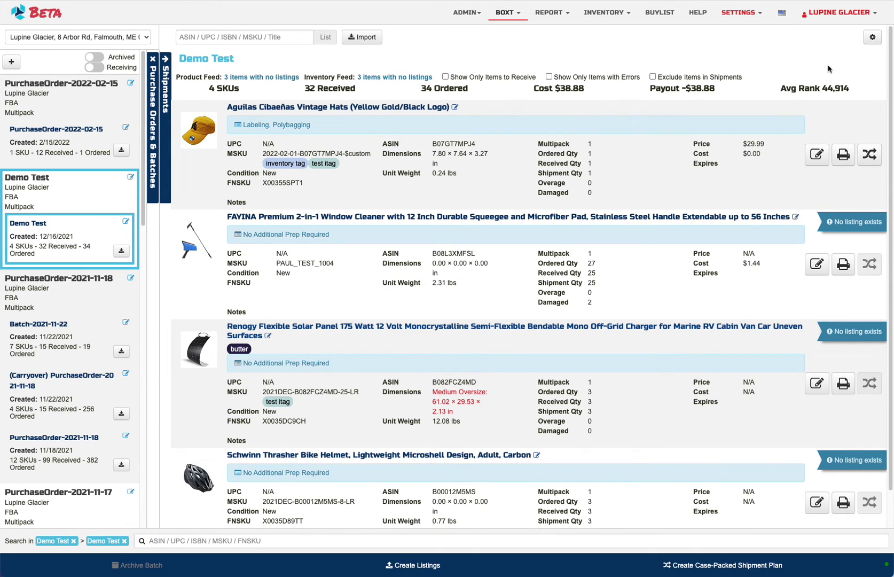
{"action": "left_click", "coordinate": [872, 37]}
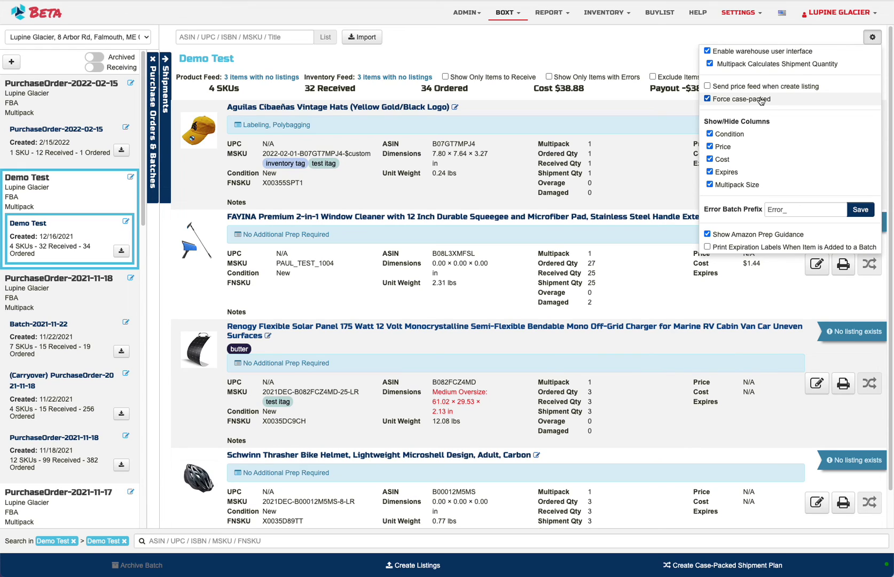
{"action": "left_click", "coordinate": [873, 39]}
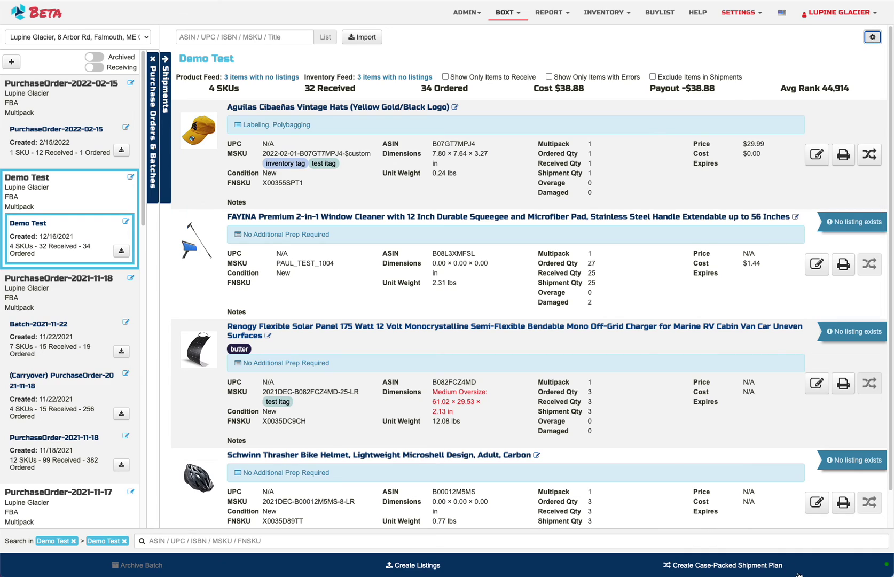